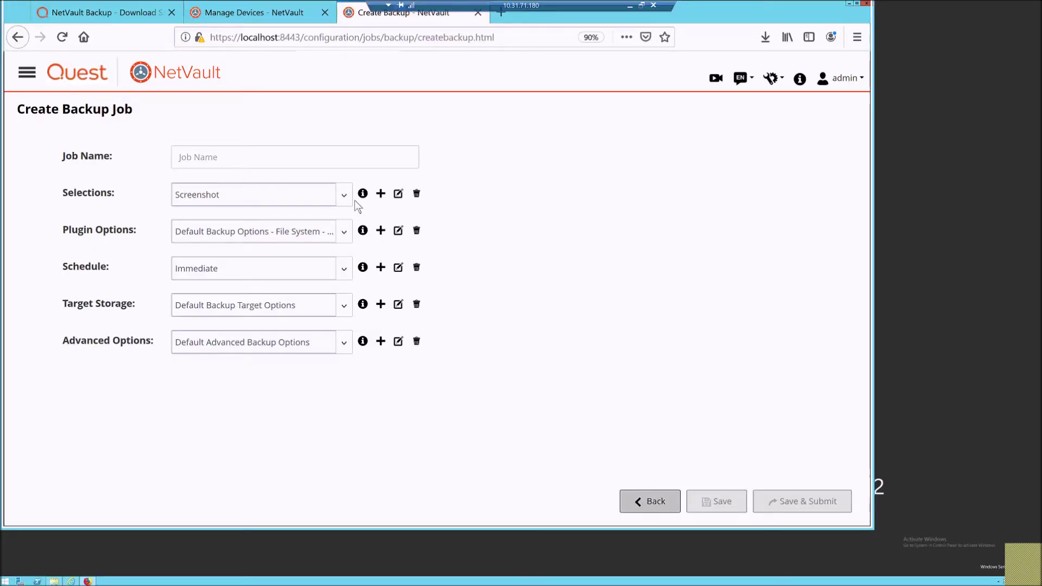
# Open the Selections panel for a new backup job to list the server's plugins.
pyautogui.click(381, 194)
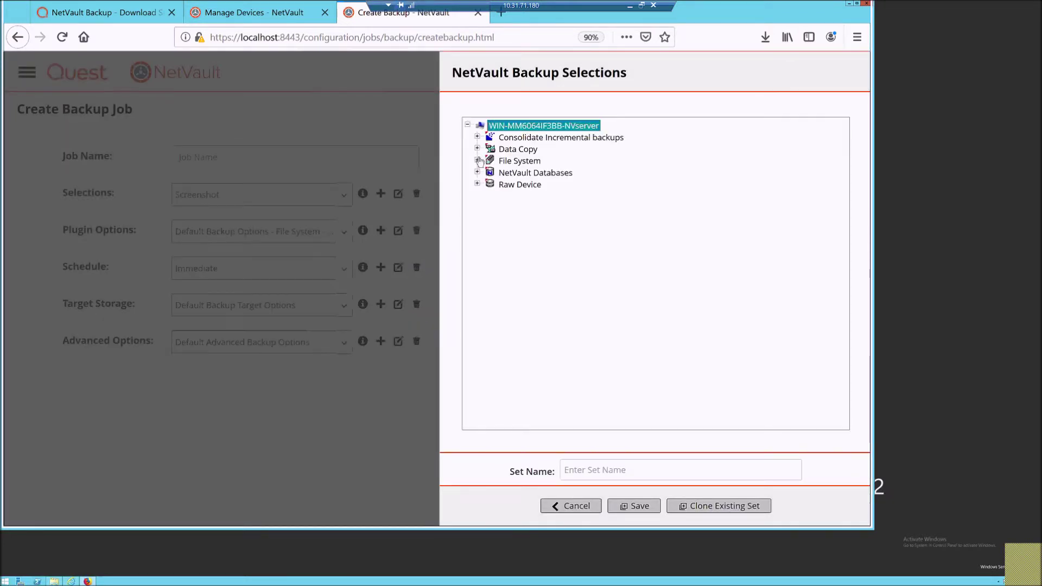
# Tick NetVault Database under NetVault Databases and save it as selection set NVDB.
pyautogui.click(494, 173)
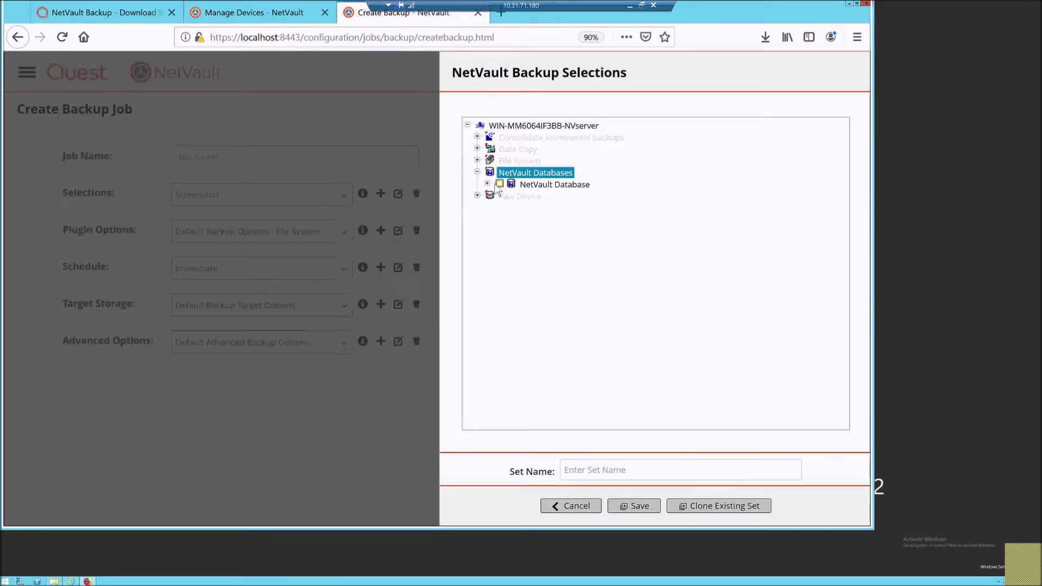
pyautogui.click(499, 184)
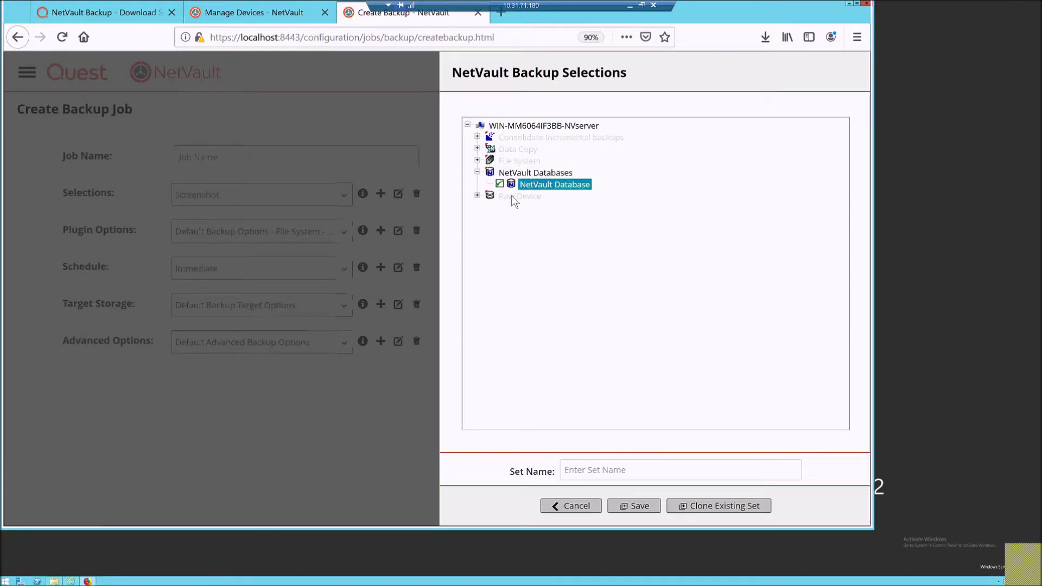
pyautogui.click(638, 471)
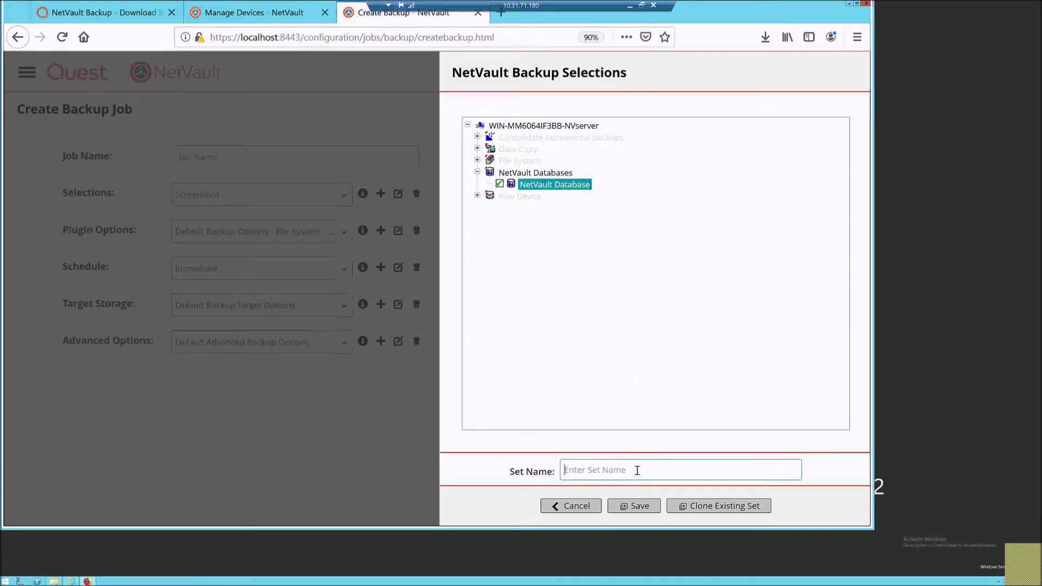
pyautogui.write('NVDB')
pyautogui.click(622, 510)
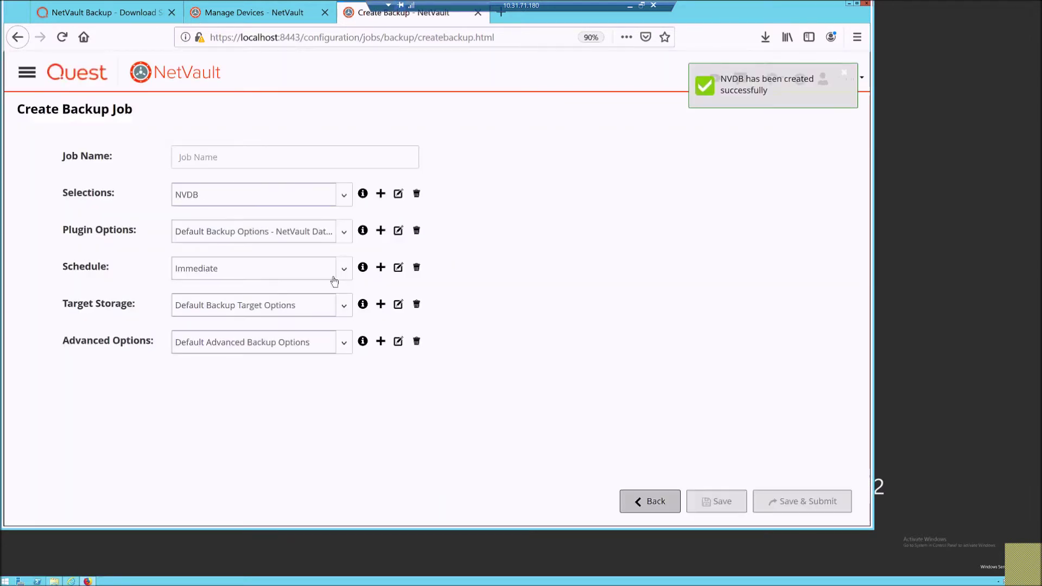
# Choose Anymedia target storage and Discardsix advanced options for the backup job.
pyautogui.click(344, 305)
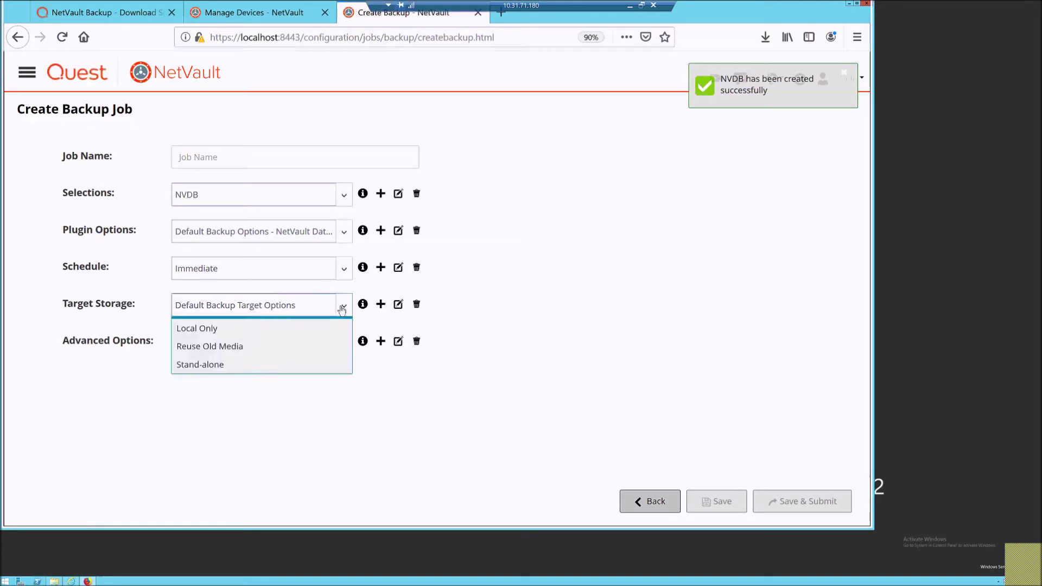
pyautogui.click(229, 326)
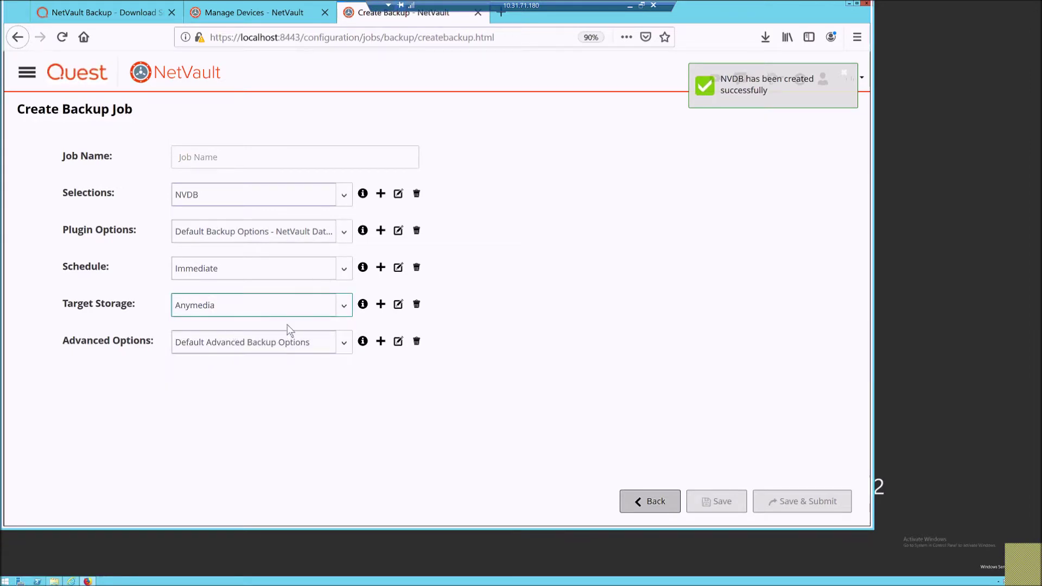
pyautogui.click(344, 342)
pyautogui.click(222, 379)
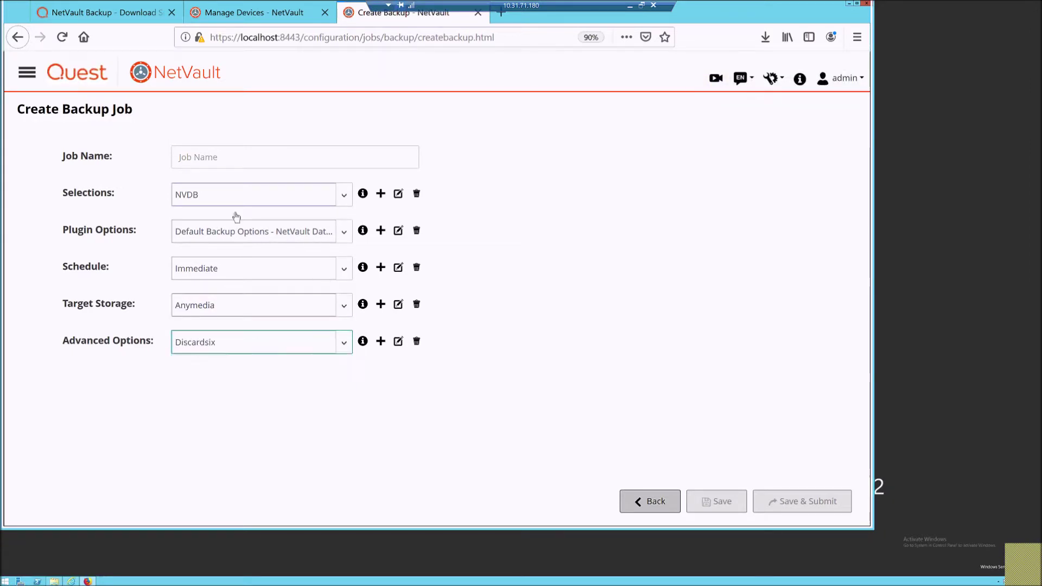
# Name the job NVDBBackup, save and submit it, and go to Job Status.
pyautogui.click(237, 159)
pyautogui.write('NVDBBackup')
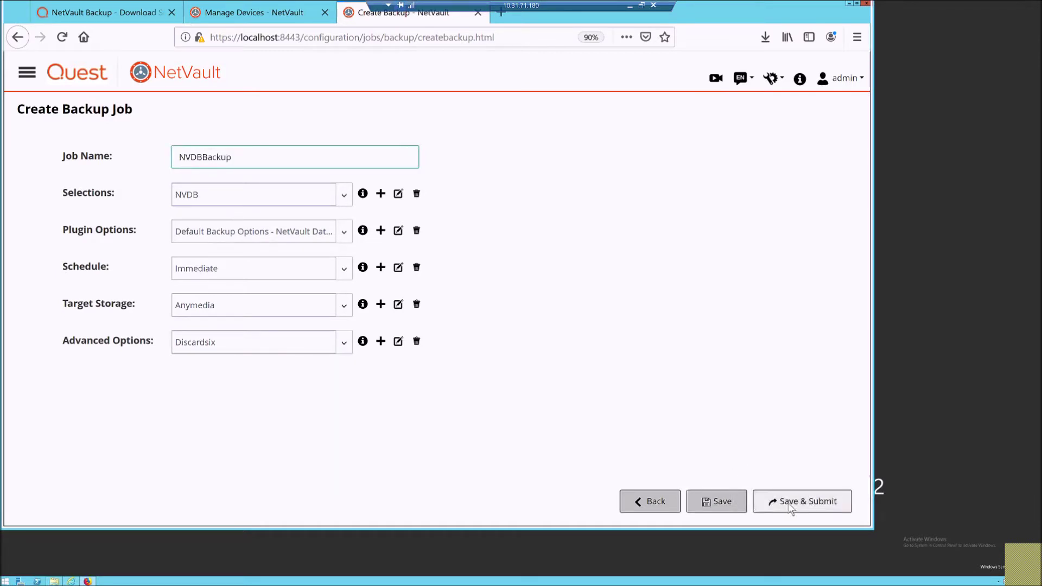
pyautogui.click(790, 504)
pyautogui.click(747, 111)
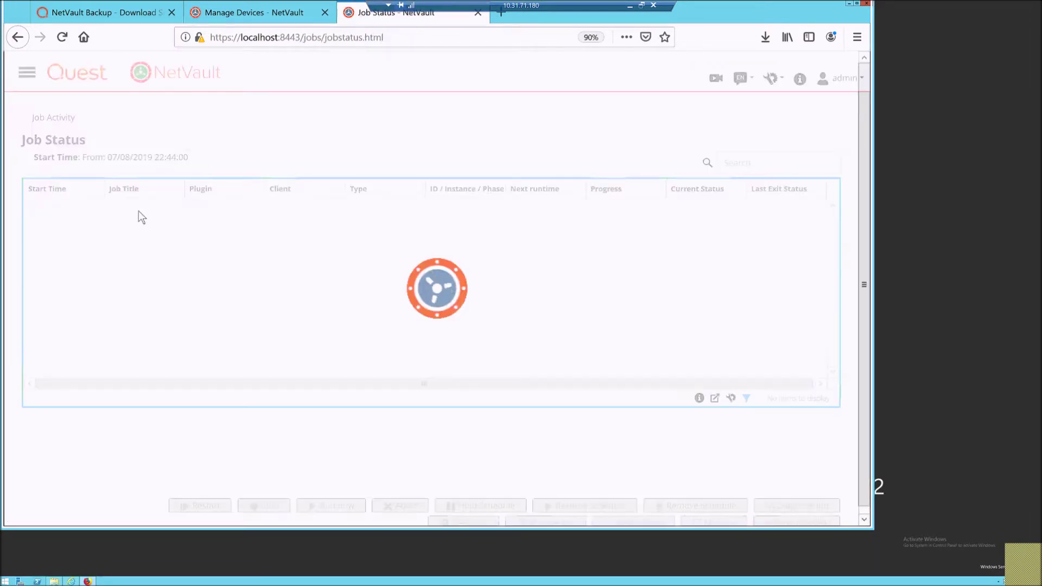
# View job 61's NVDBBackup logs at All display level and check the Backup Completed entry.
pyautogui.click(91, 214)
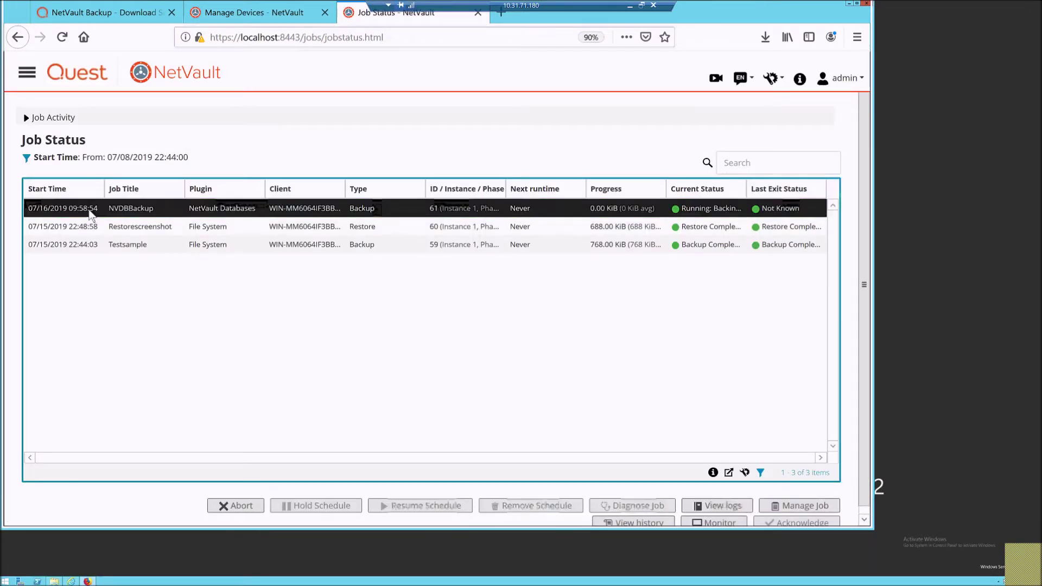
pyautogui.click(735, 504)
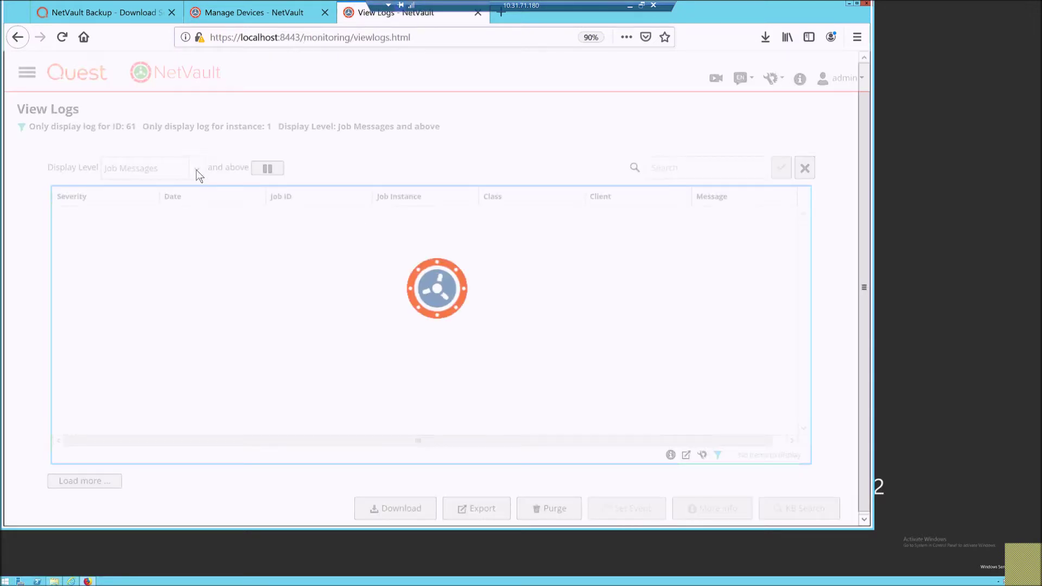
pyautogui.click(197, 169)
pyautogui.click(132, 189)
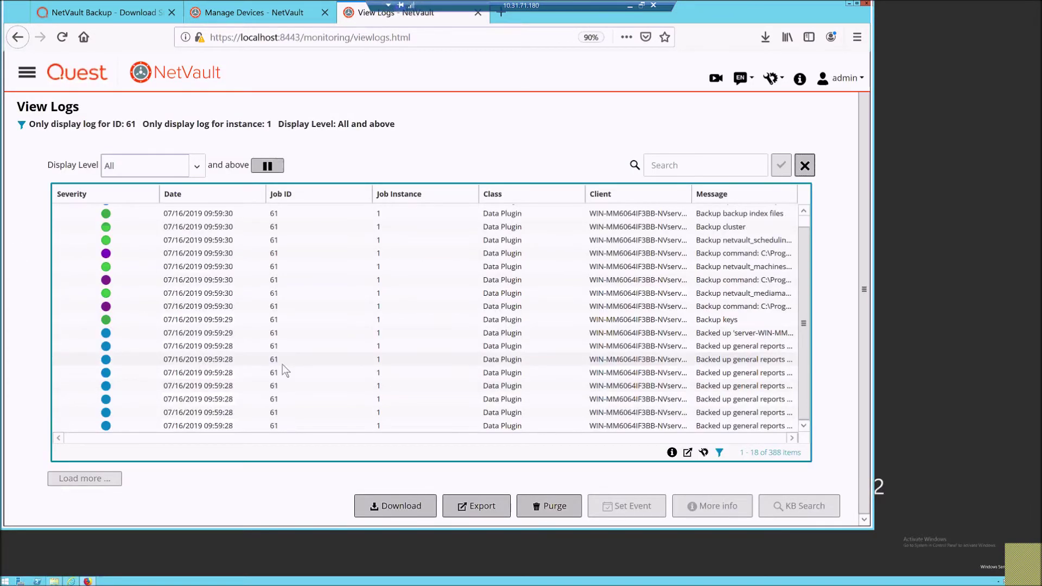
pyautogui.click(26, 73)
pyautogui.click(456, 218)
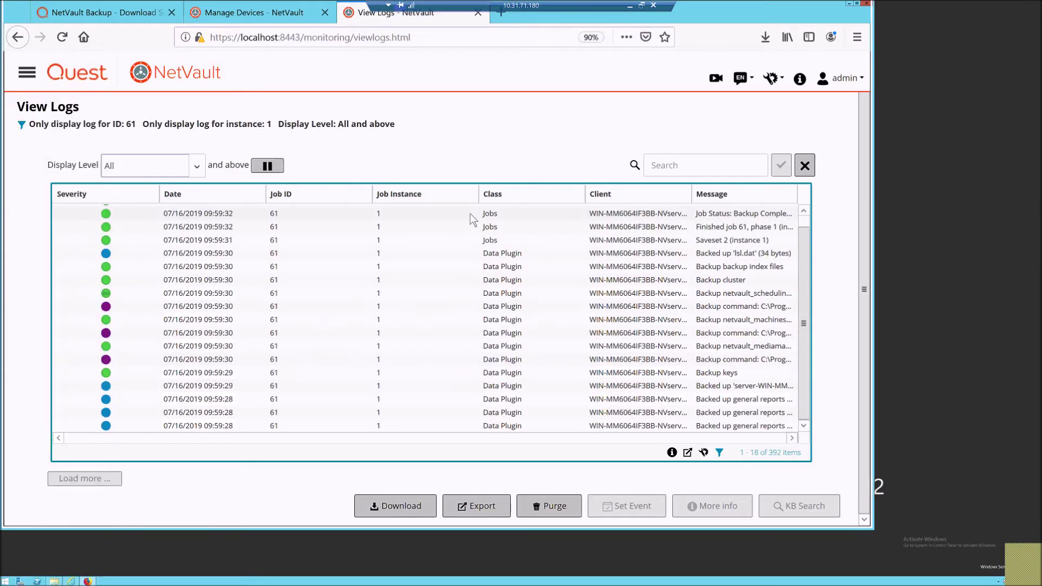
pyautogui.click(456, 217)
pyautogui.click(34, 78)
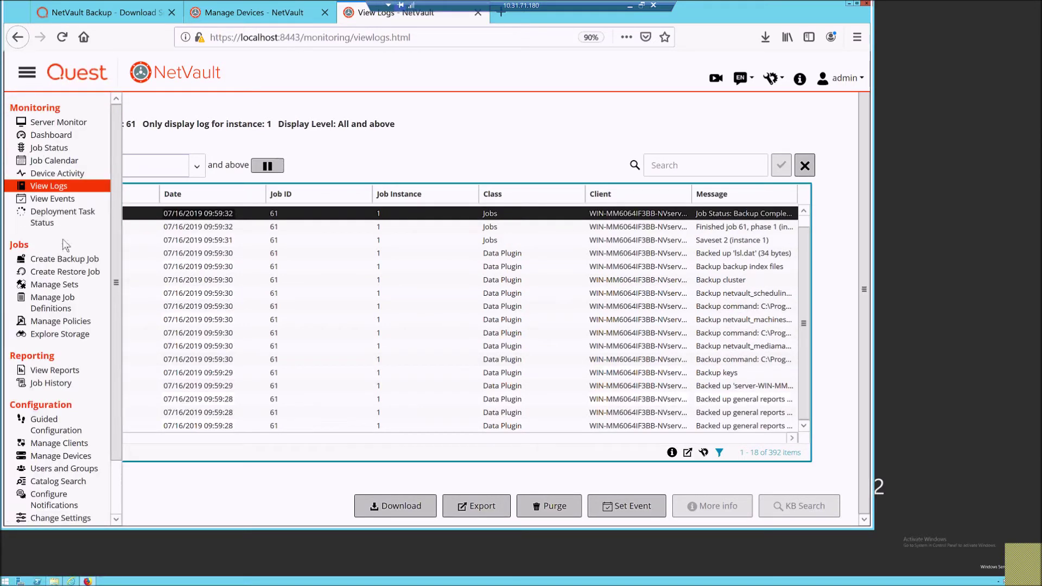
# Create a restore job from the NVDBBackup saveset and proceed to Restore.
pyautogui.click(70, 273)
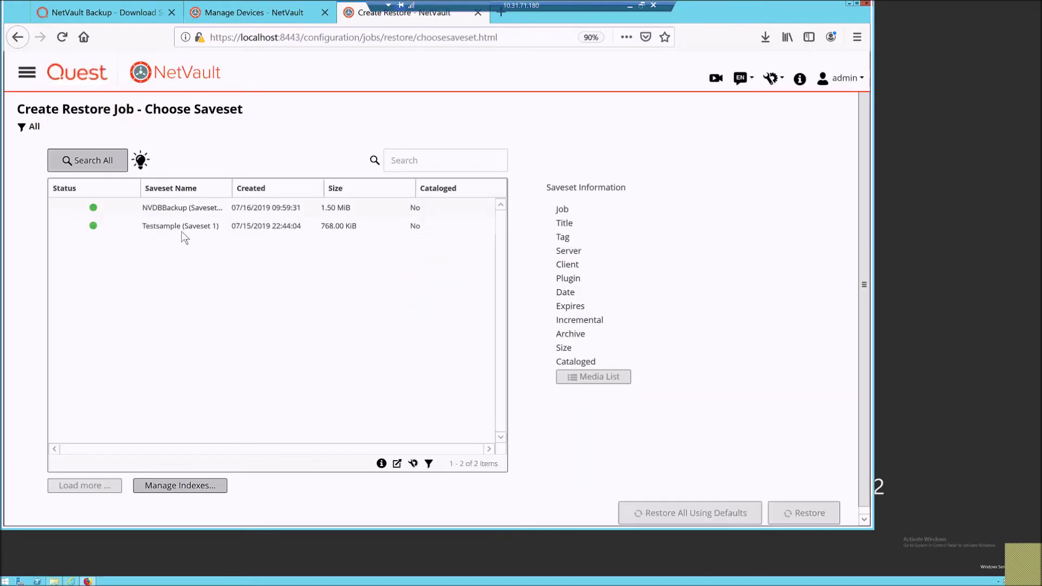
pyautogui.click(203, 212)
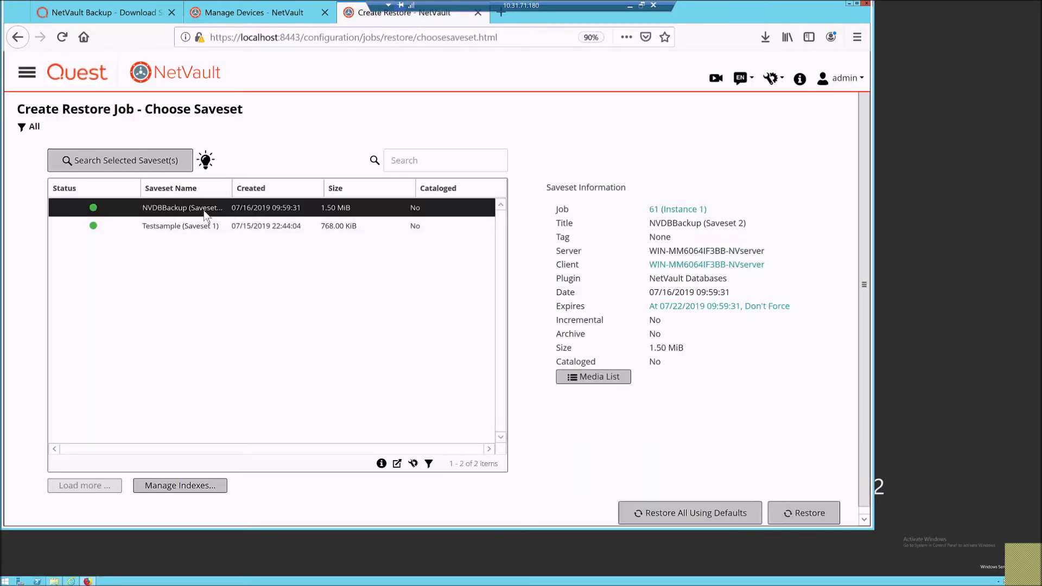
pyautogui.click(811, 514)
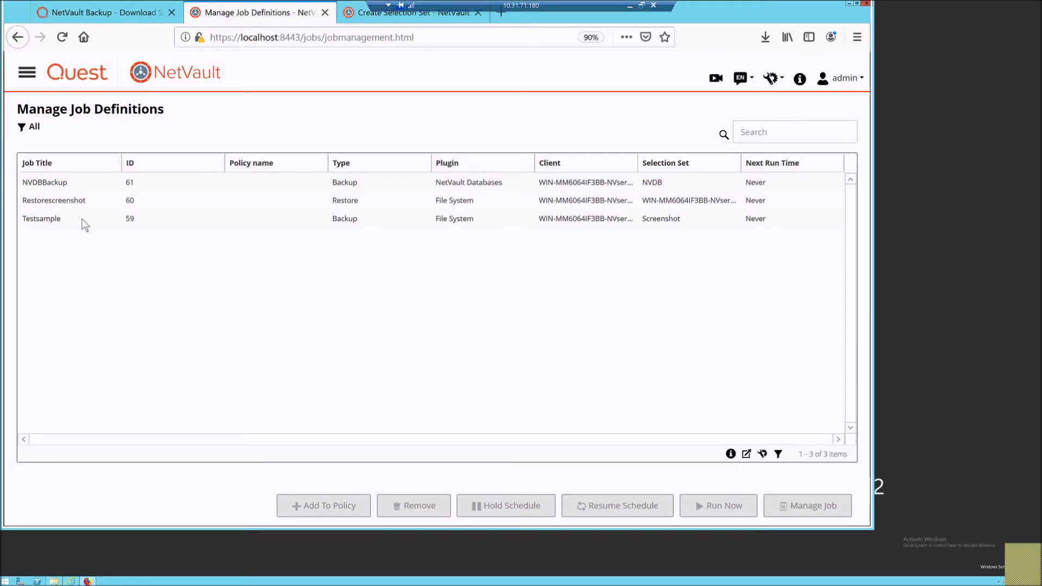
# Remove the Testsample job 59 definition, confirm with OK, and switch back to Create Selection Set.
pyautogui.click(85, 220)
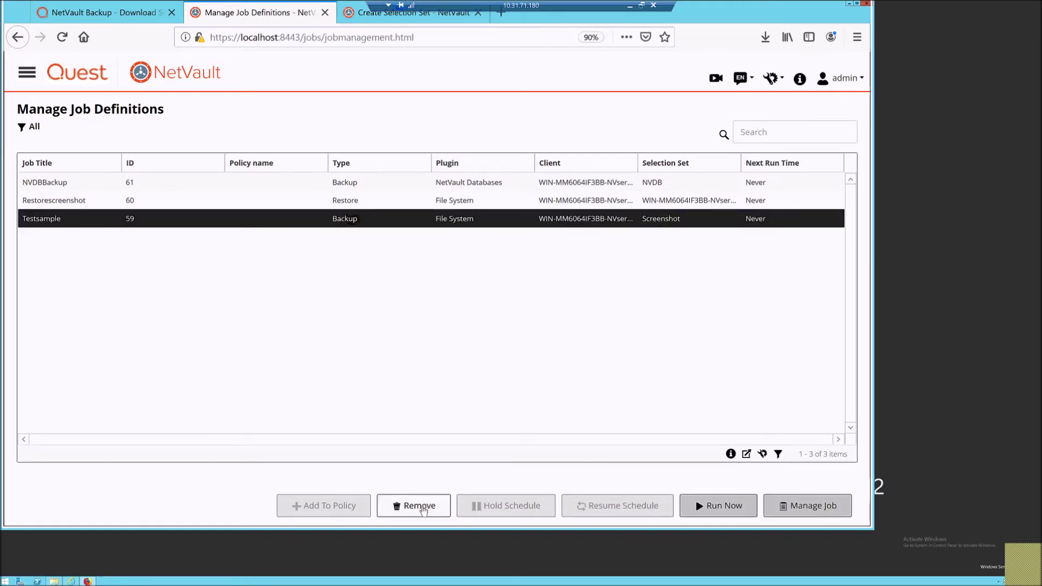
pyautogui.click(423, 509)
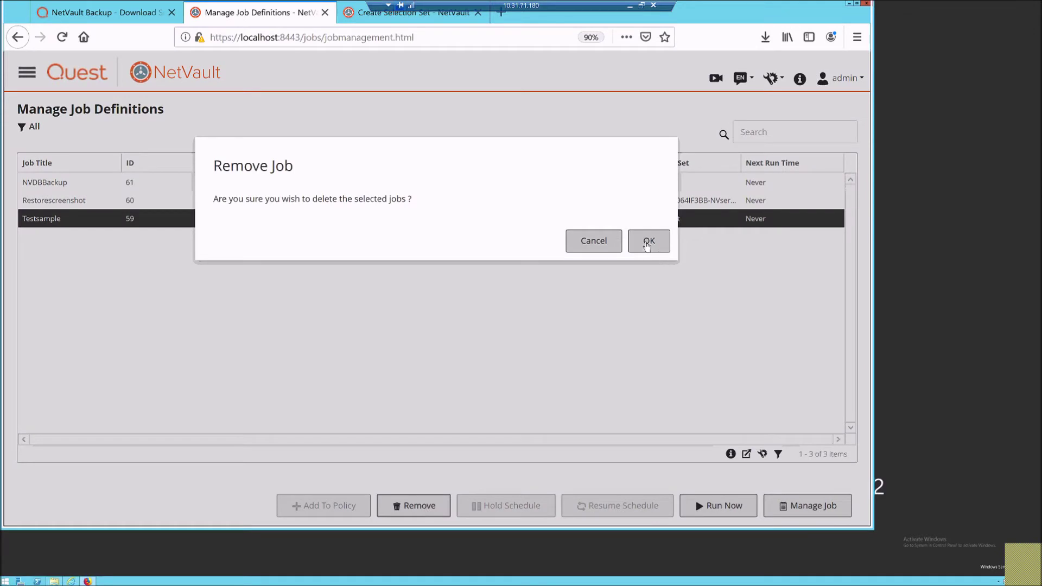
pyautogui.click(647, 244)
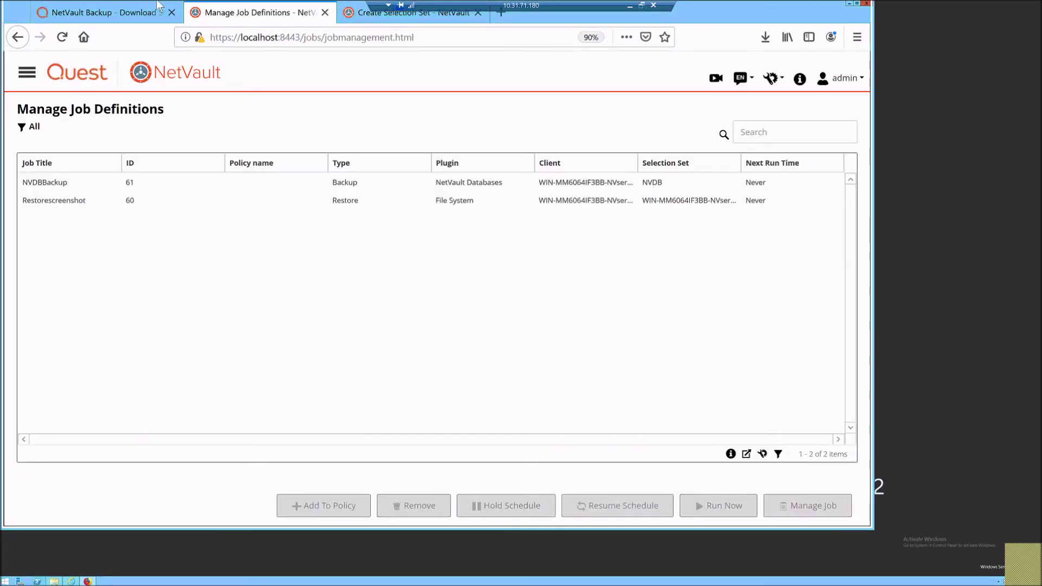
pyautogui.click(413, 8)
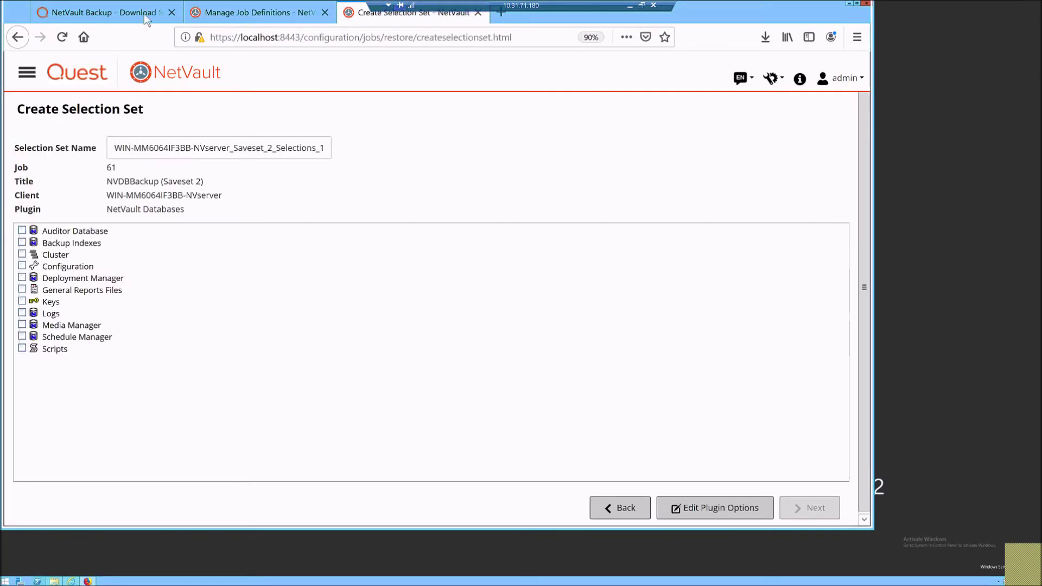
# Tick Schedule Manager, Backup Indexes, Media Manager and Logs, then open Edit Plugin Options.
pyautogui.click(22, 337)
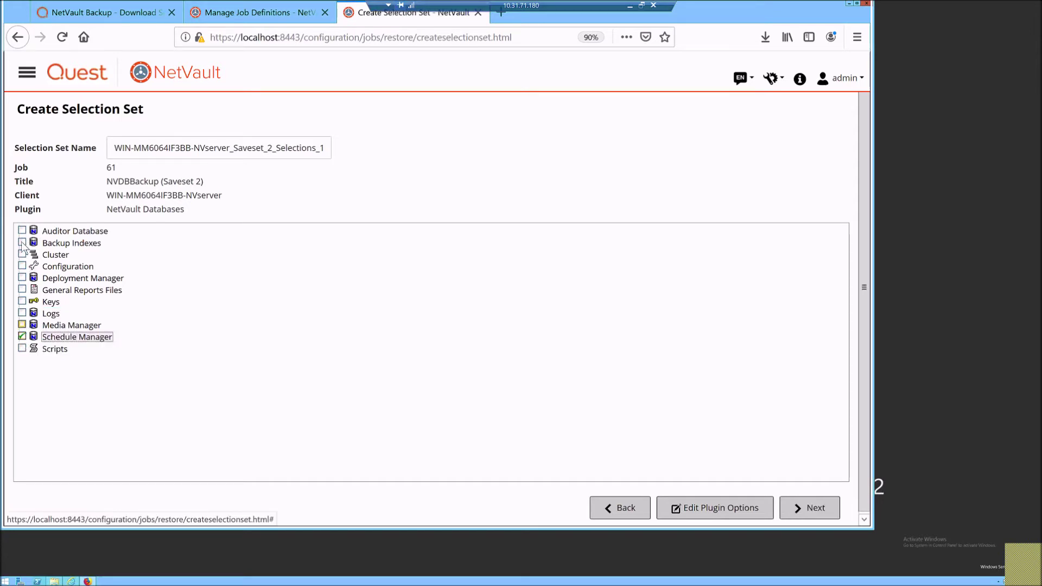
pyautogui.click(21, 242)
pyautogui.click(22, 324)
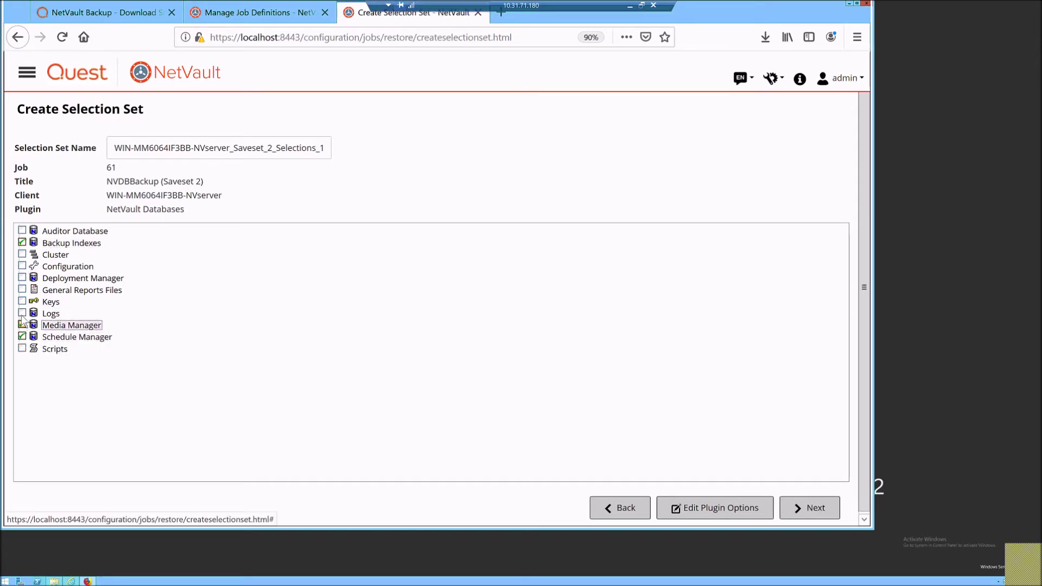
pyautogui.click(22, 313)
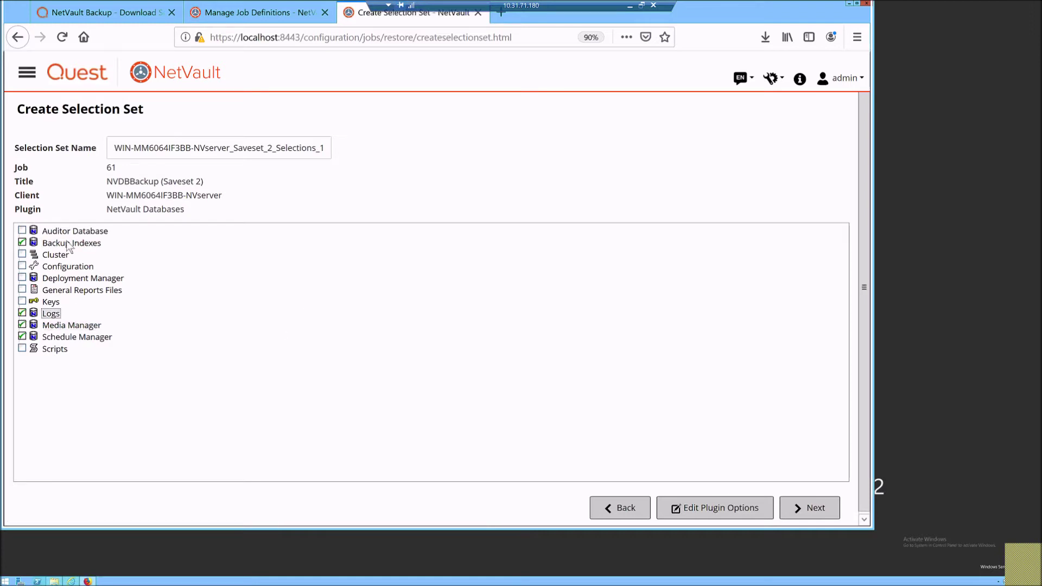
pyautogui.click(714, 483)
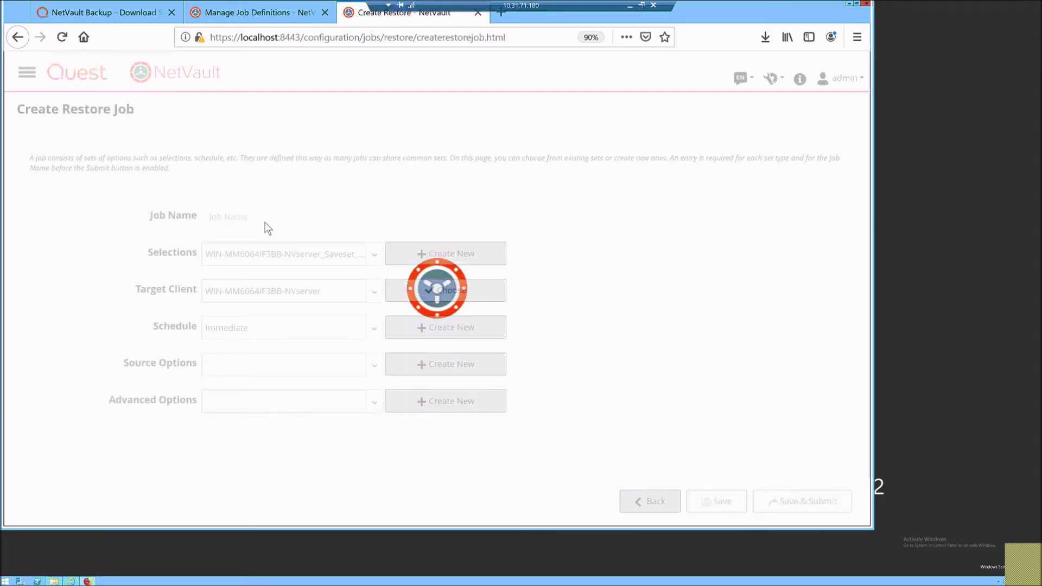
# Name the restore job RestoreofNVDB, submit it and accept the service-stop confirmation.
pyautogui.write('RestoreofNVDB')
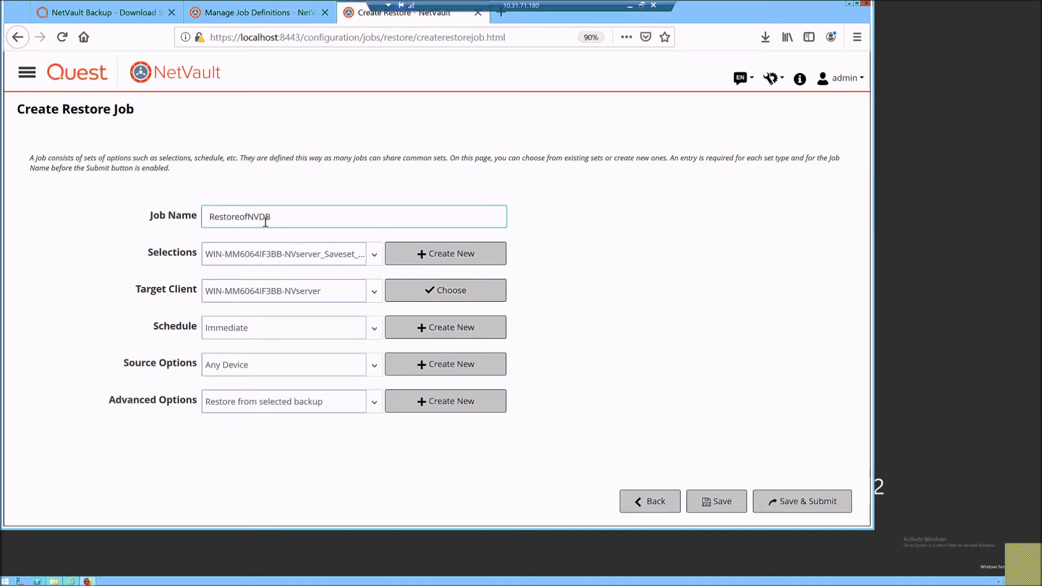
pyautogui.moveTo(268, 371)
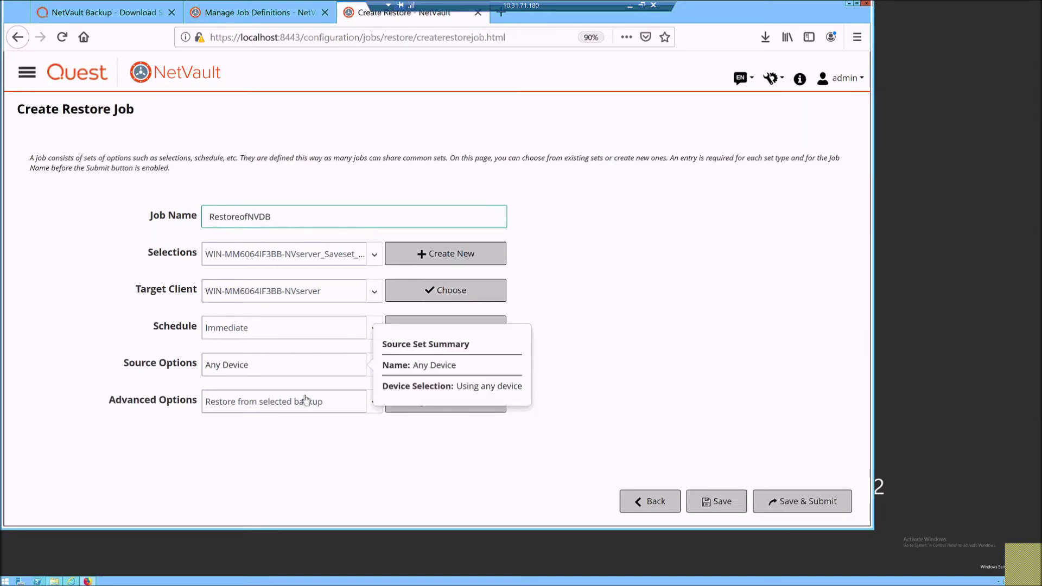
pyautogui.click(784, 500)
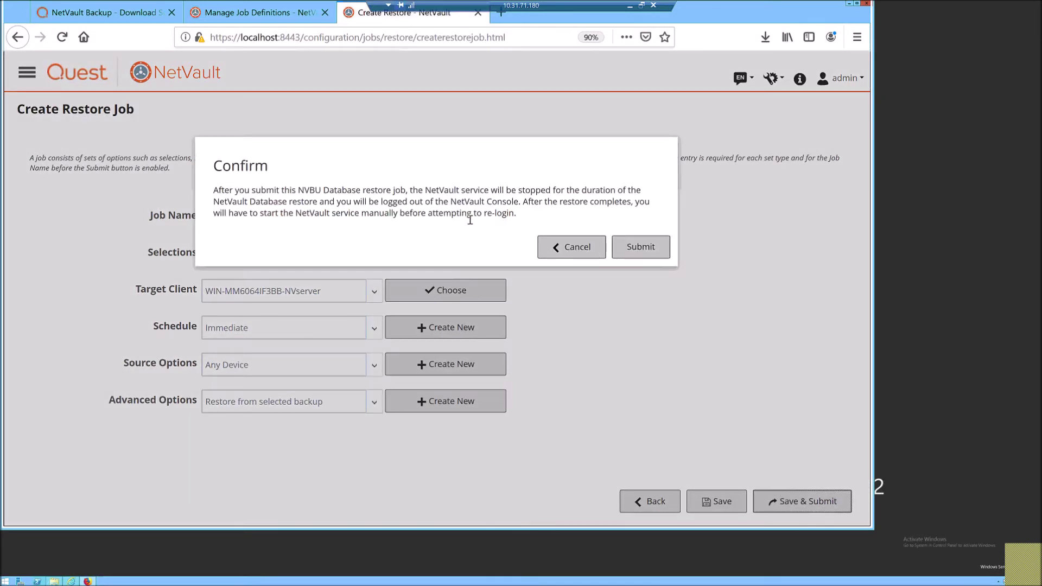
pyautogui.click(640, 250)
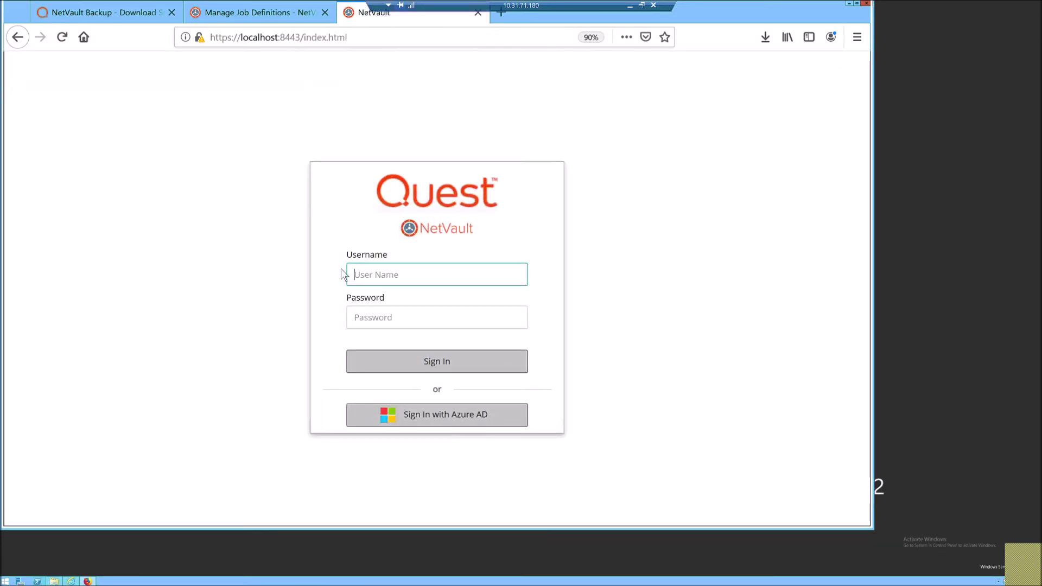
# Try signing in as admin, which fails because the NetVault server cannot be contacted.
pyautogui.click(399, 279)
pyautogui.write('admin')
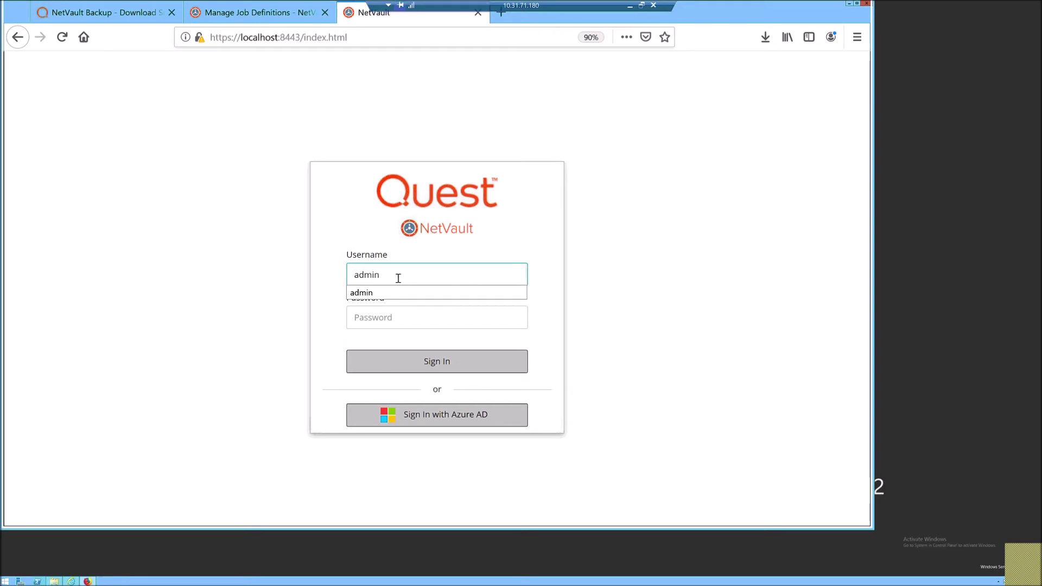
pyautogui.press('Return')
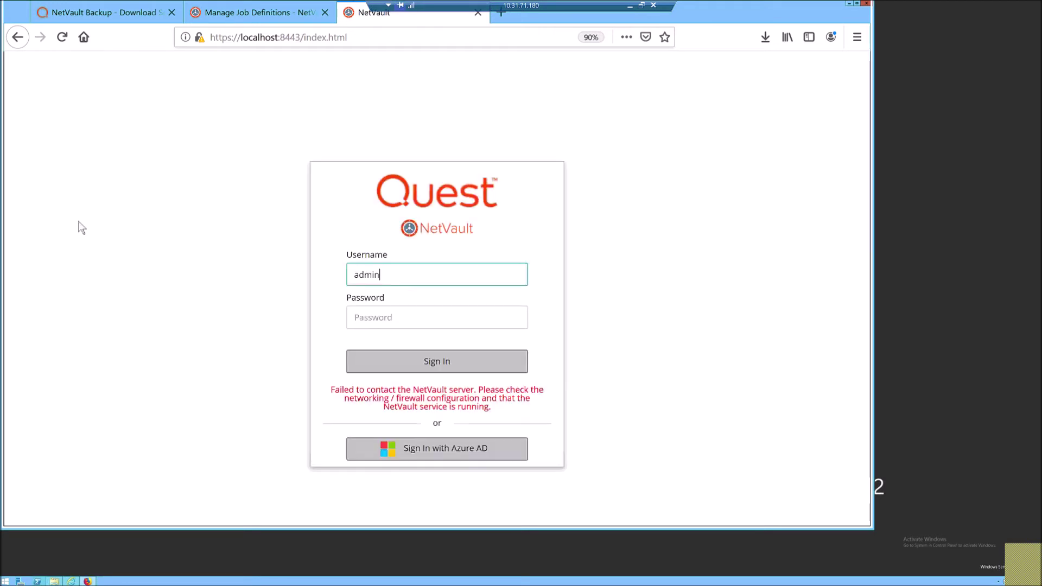
pyautogui.press('Tab')
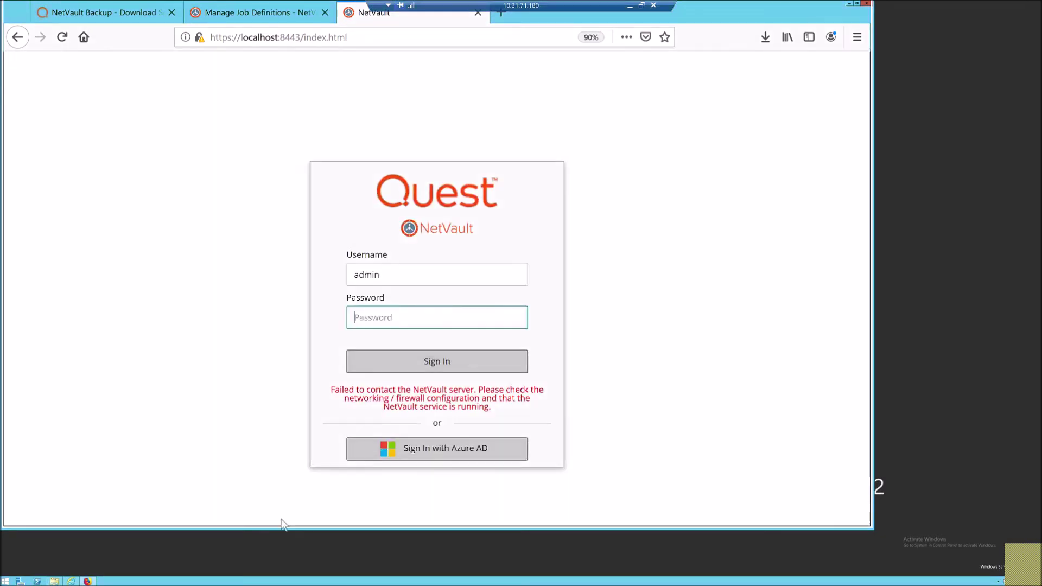
# Search the Windows Start screen for cmd.
pyautogui.click(8, 582)
pyautogui.write('rcmd')
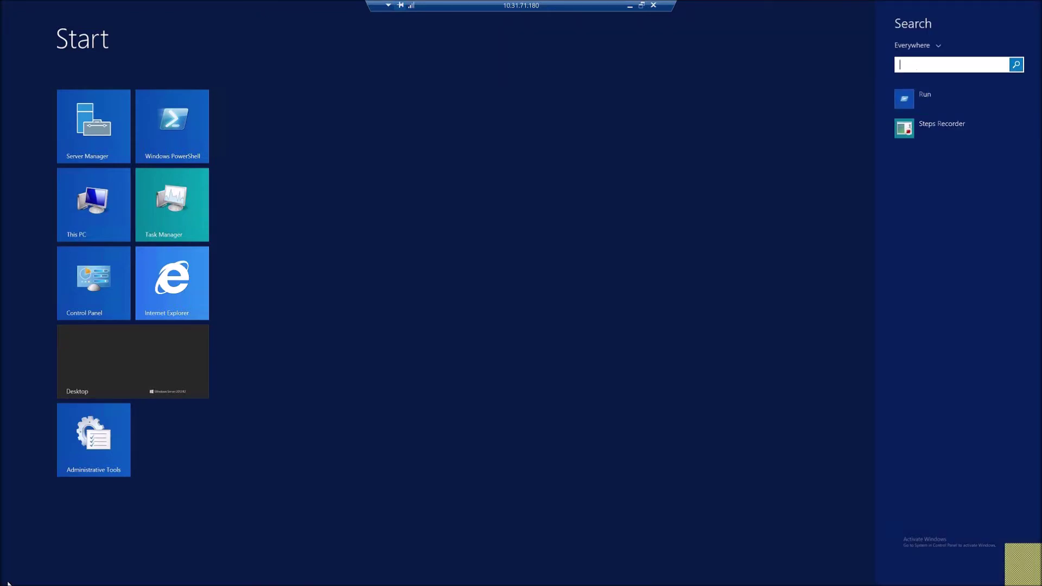
pyautogui.press('BackSpace')
pyautogui.press('BackSpace')
pyautogui.press('BackSpace')
pyautogui.press('BackSpace')
# Launch Command Prompt and change to C:\Program Files\Quest\NetVault Backup\bin.
pyautogui.write('cmd')
pyautogui.press('Return')
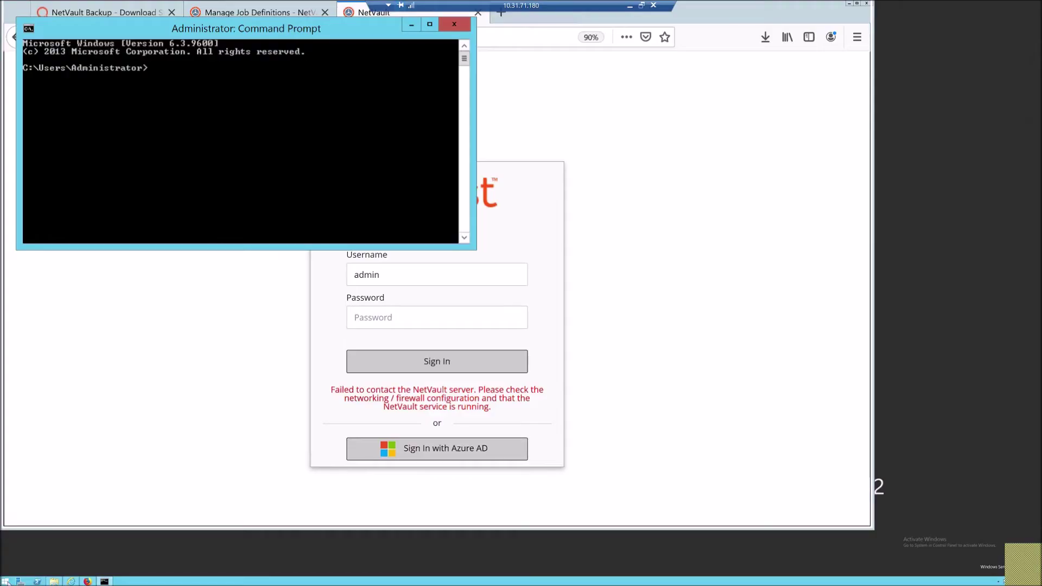
pyautogui.write('cd ..')
pyautogui.press('Return')
pyautogui.write('cd..')
pyautogui.press('Return')
pyautogui.write('cd program files')
pyautogui.press('Return')
pyautogui.write('cd Quest')
pyautogui.press('Return')
pyautogui.write('cd Netvault*')
pyautogui.press('Return')
pyautogui.write('cd')
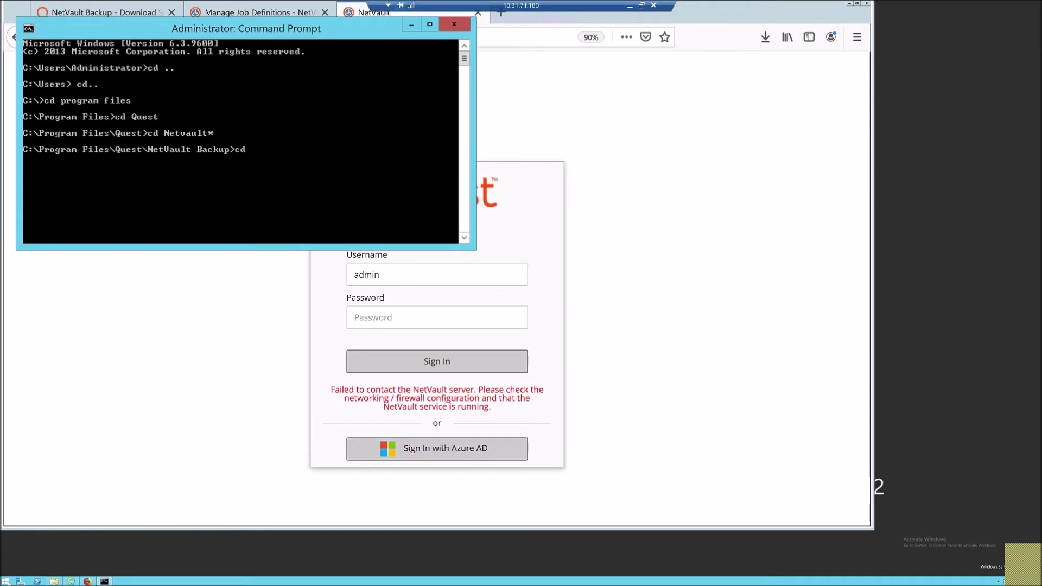
pyautogui.write(' bin')
pyautogui.press('Return')
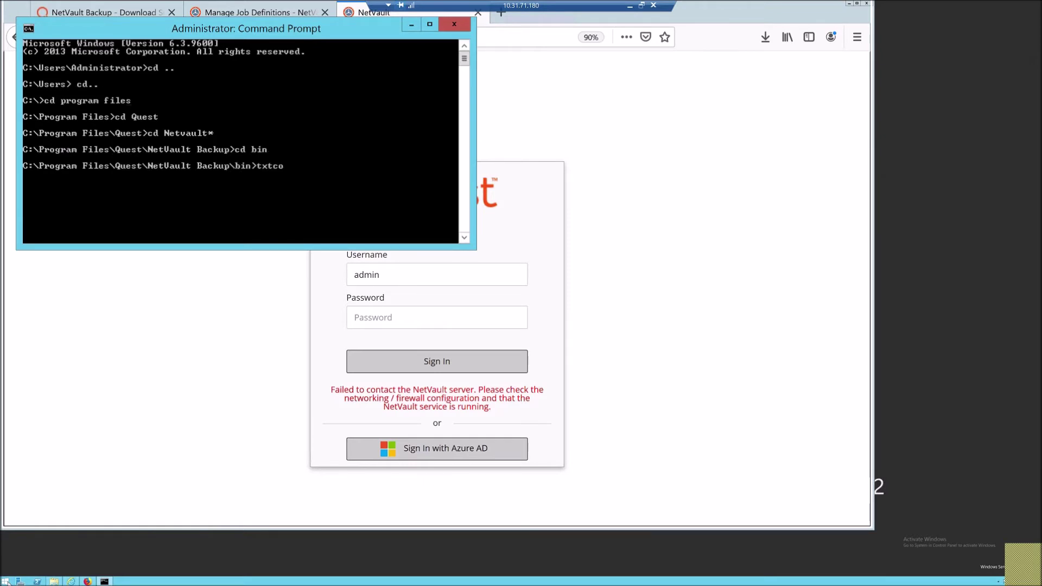
# Run txtconfig and start the NetVault services via pages p, 3 (Services), 2 (Start).
pyautogui.write('txtconfig')
pyautogui.press('Return')
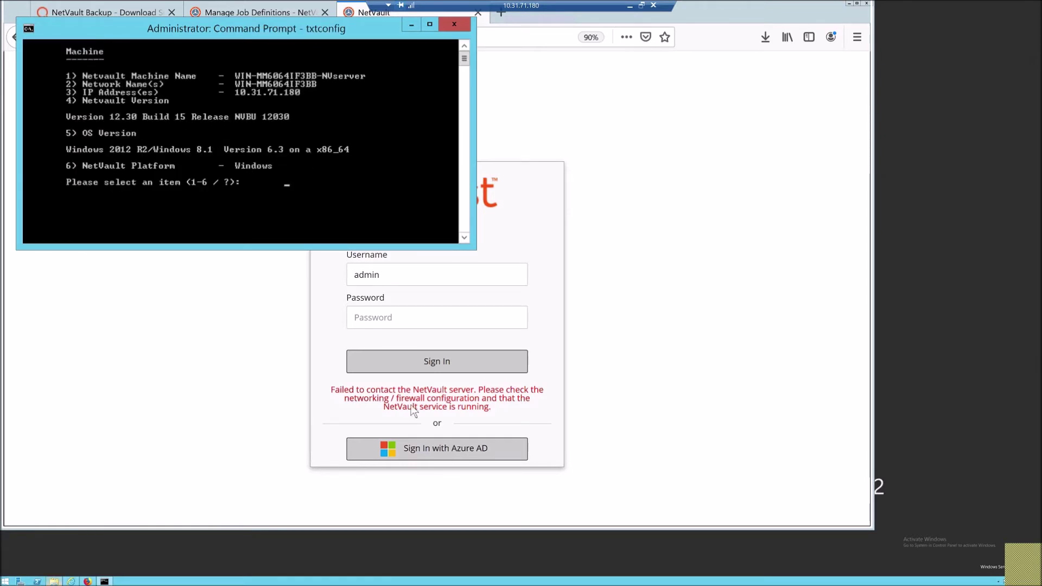
pyautogui.moveTo(473, 248); pyautogui.dragTo(591, 389)
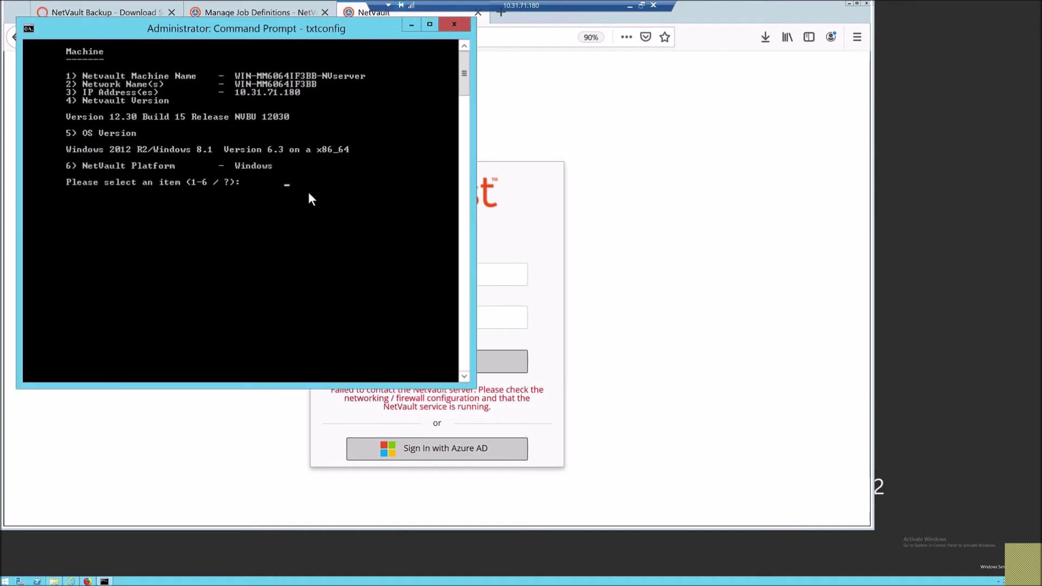
pyautogui.write('p')
pyautogui.press('Return')
pyautogui.write('3')
pyautogui.press('Return')
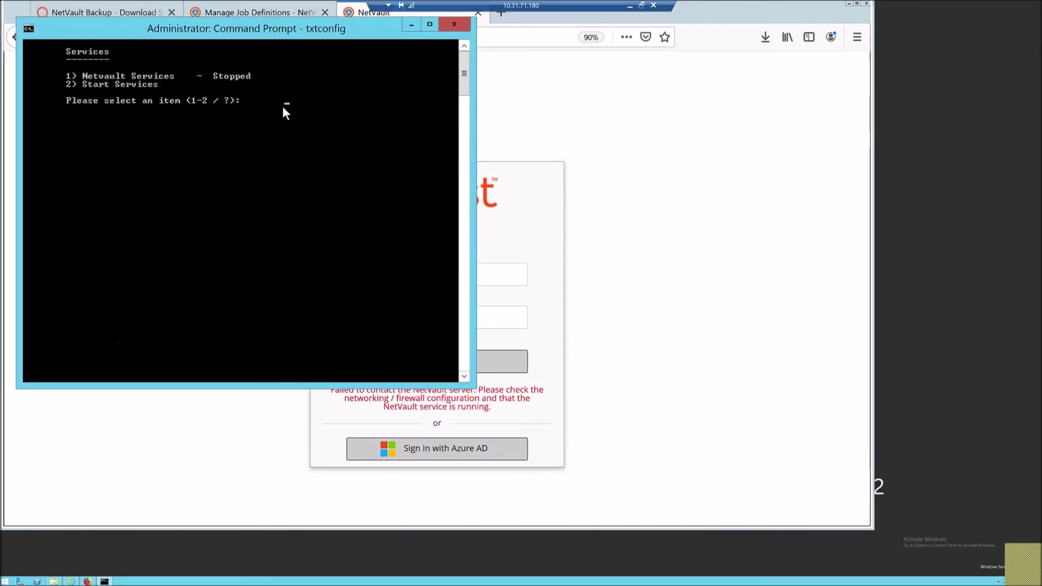
pyautogui.write('2')
pyautogui.press('Return')
# Recheck the txtconfig Services page to confirm the services now report Started.
pyautogui.write('p')
pyautogui.press('Return')
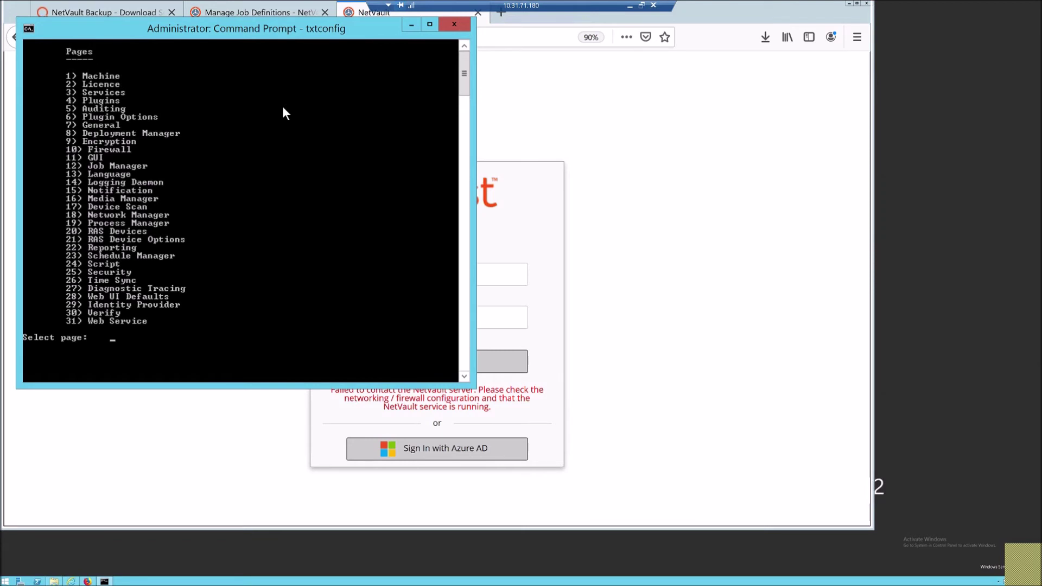
pyautogui.press('Return')
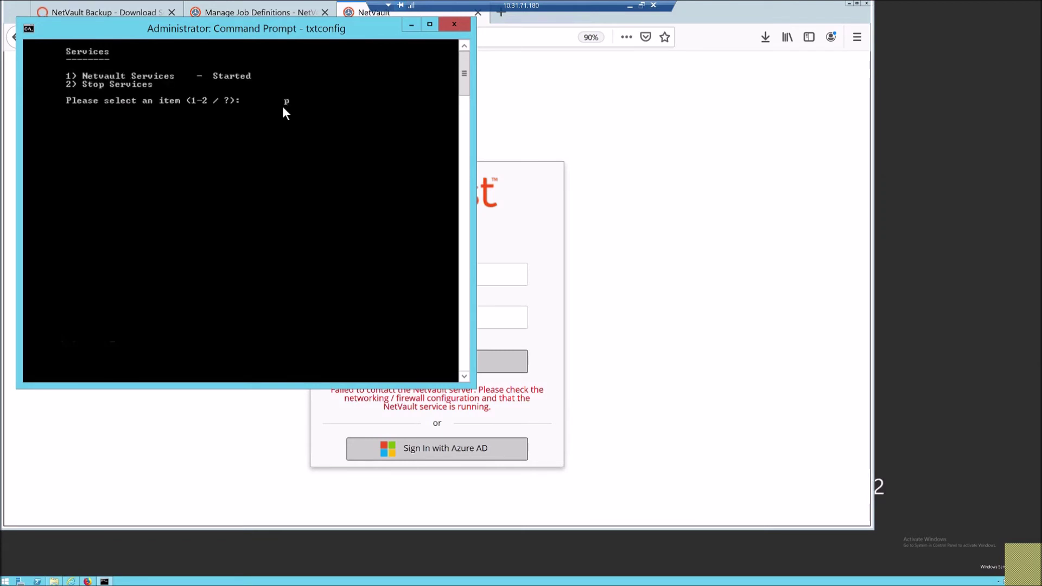
pyautogui.press('Return')
# Sign in to NetVault and open the NVDBBackup job from Manage Job Definitions.
pyautogui.click(429, 405)
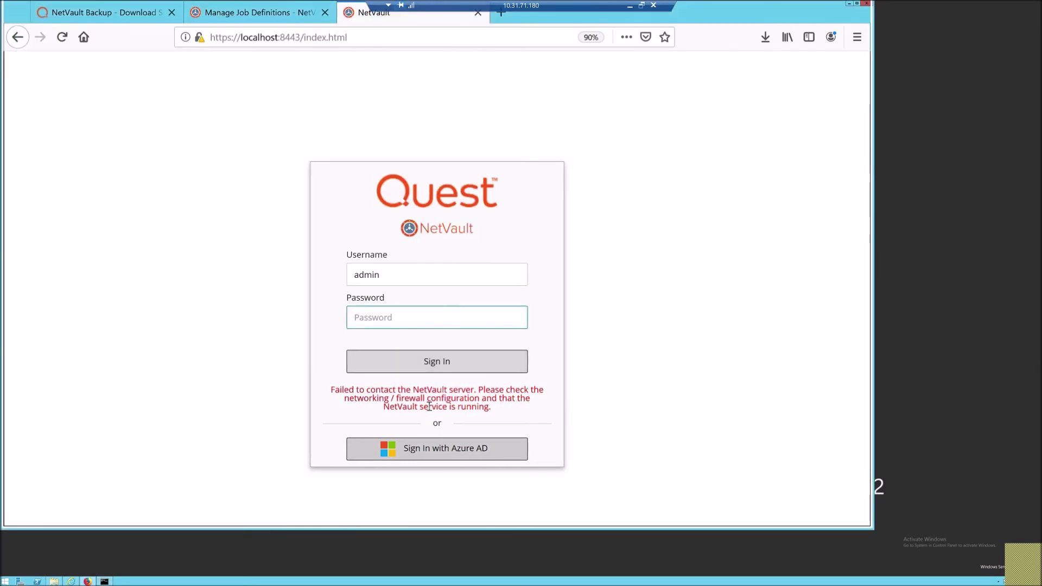
pyautogui.click(437, 363)
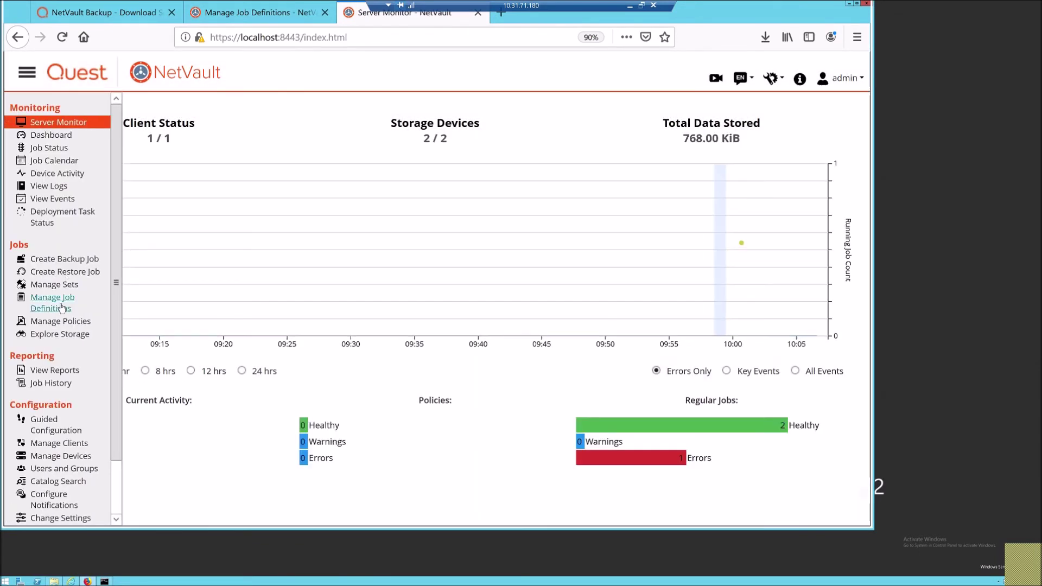
pyautogui.click(61, 308)
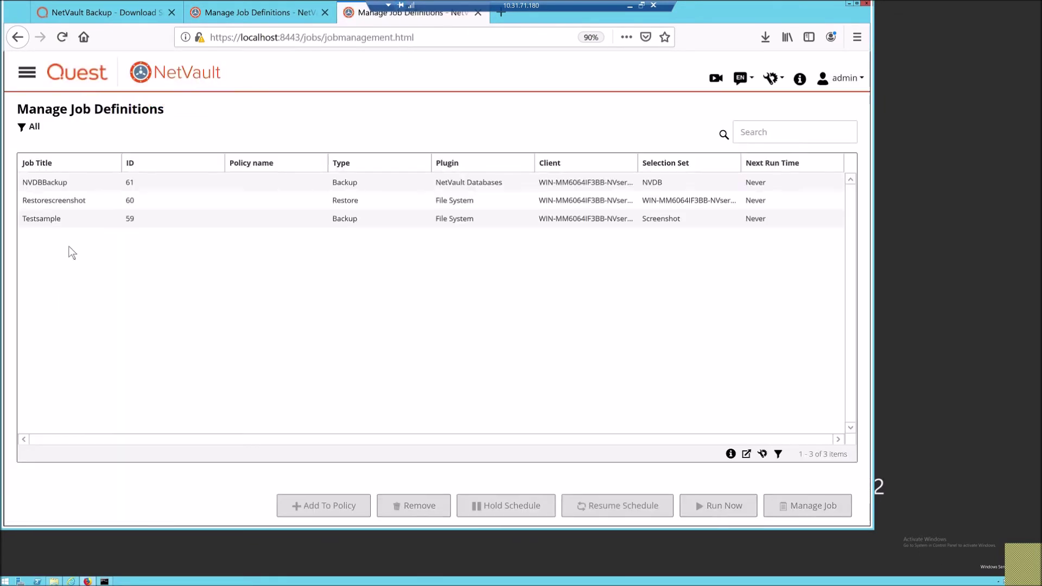
pyautogui.click(115, 183)
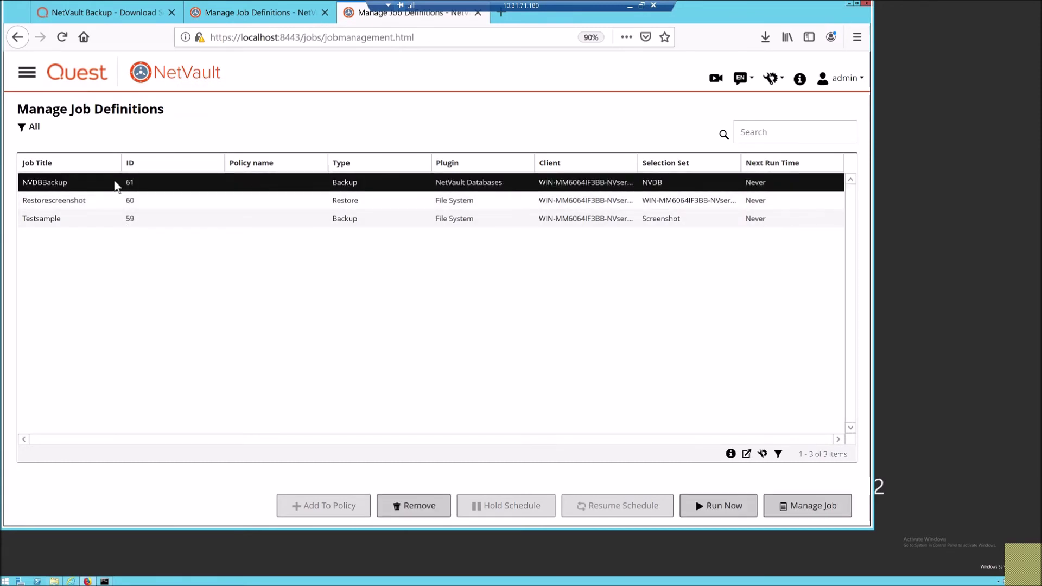
pyautogui.click(788, 513)
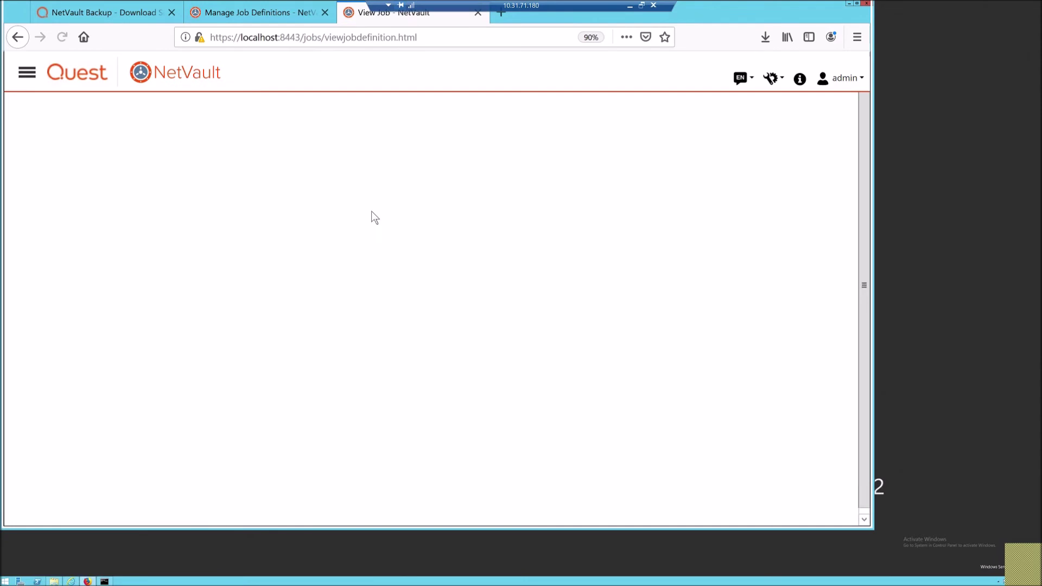
# View the job 61 logs at display level All and select the Backup logs Database entry.
pyautogui.moveTo(46, 176)
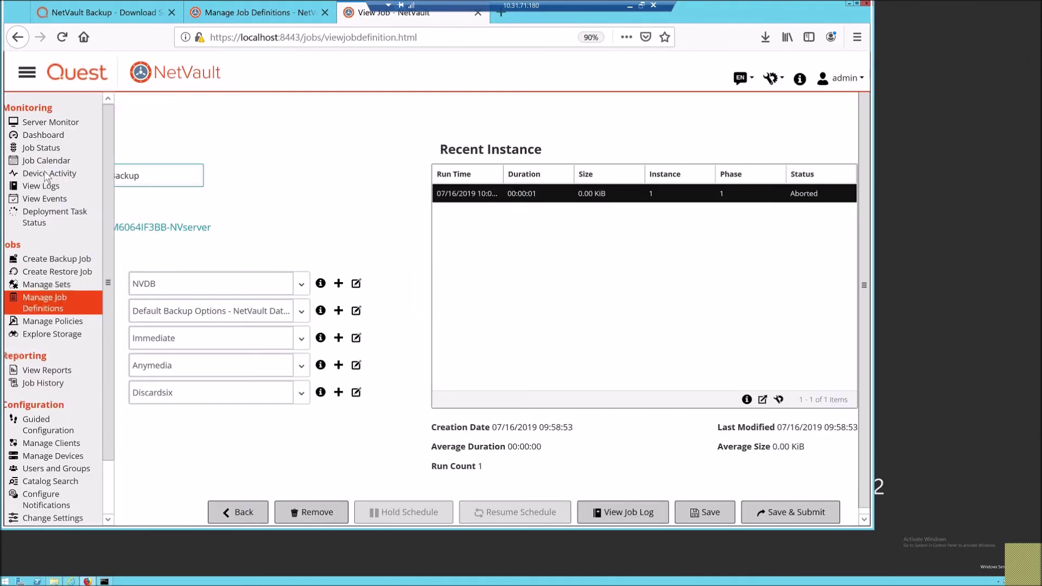
pyautogui.click(41, 186)
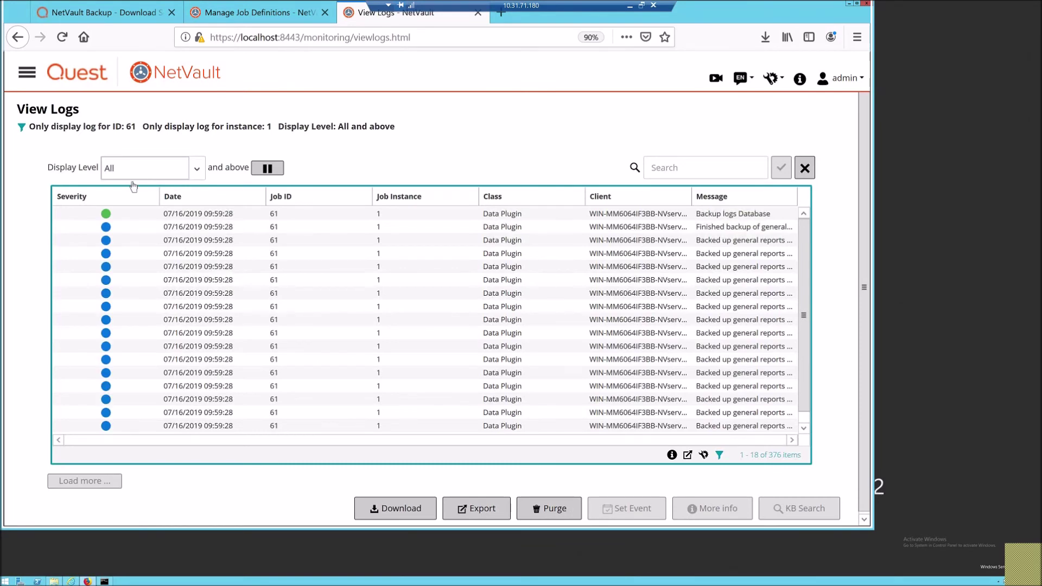
pyautogui.click(134, 169)
pyautogui.click(744, 223)
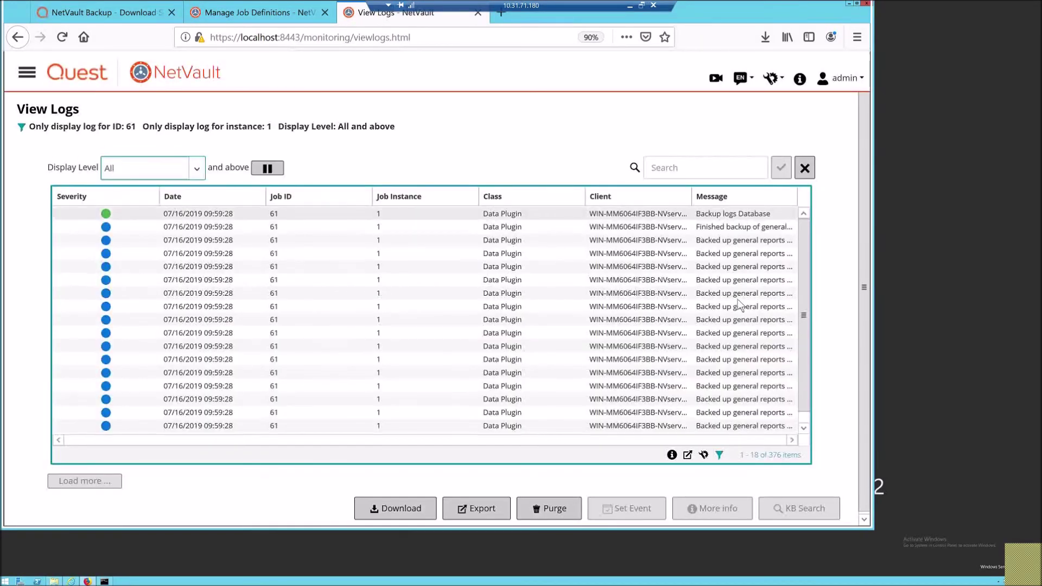
pyautogui.click(739, 217)
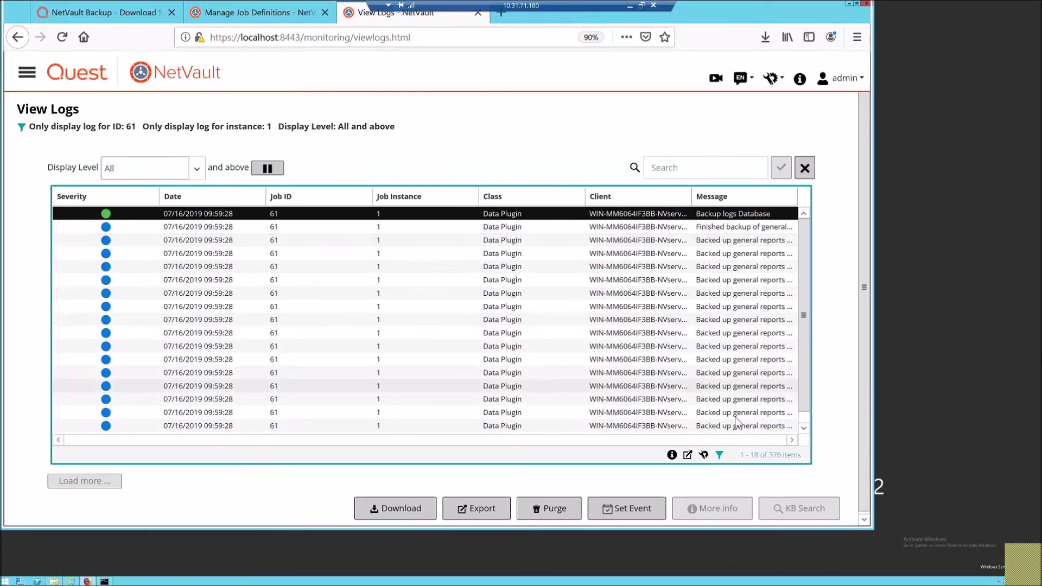
pyautogui.moveTo(26, 77)
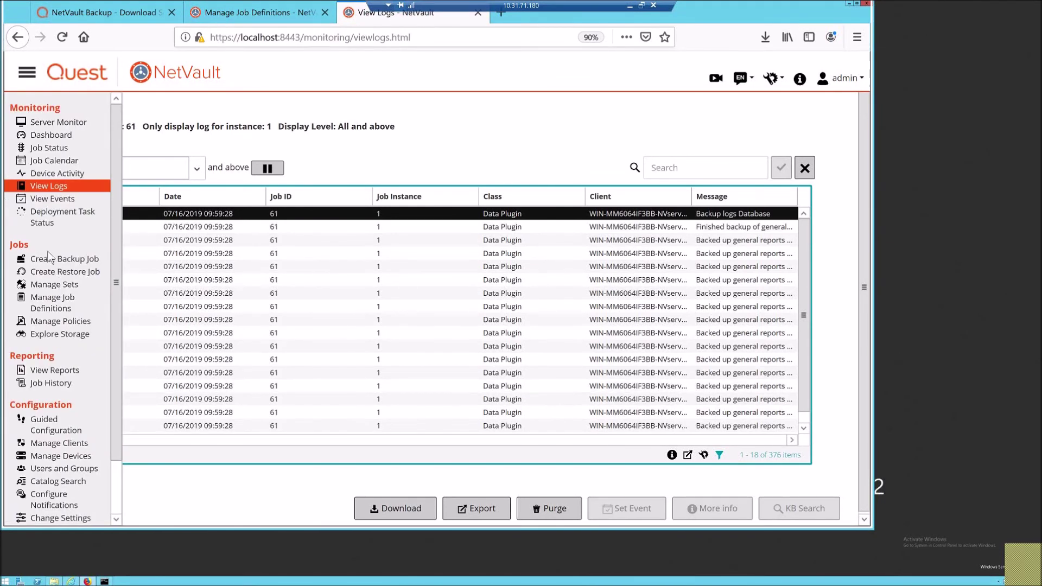
# Return to the job definitions, reload Technical Documentation, and go to Free Training Courses.
pyautogui.click(52, 302)
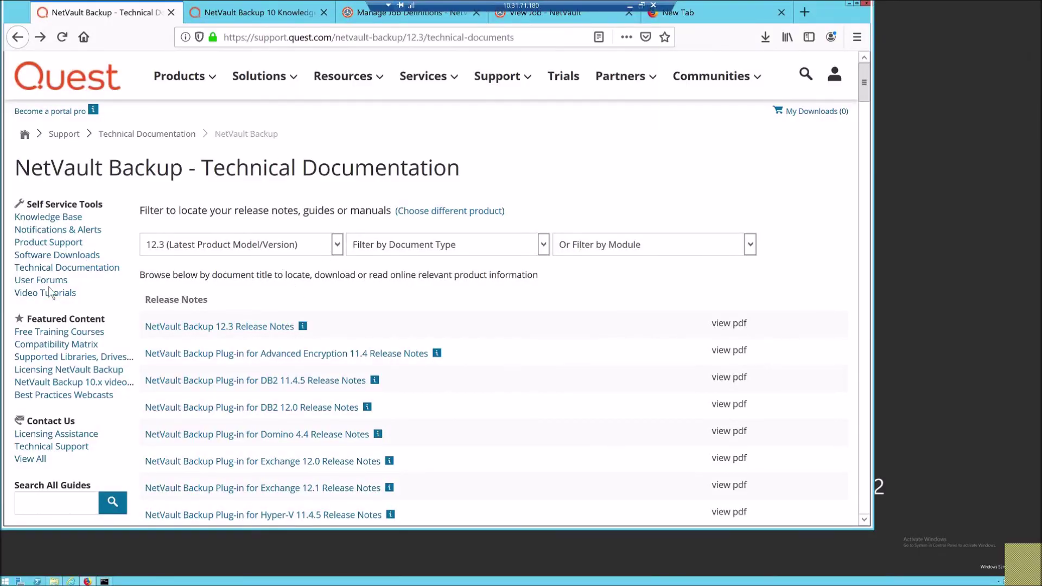
pyautogui.click(60, 268)
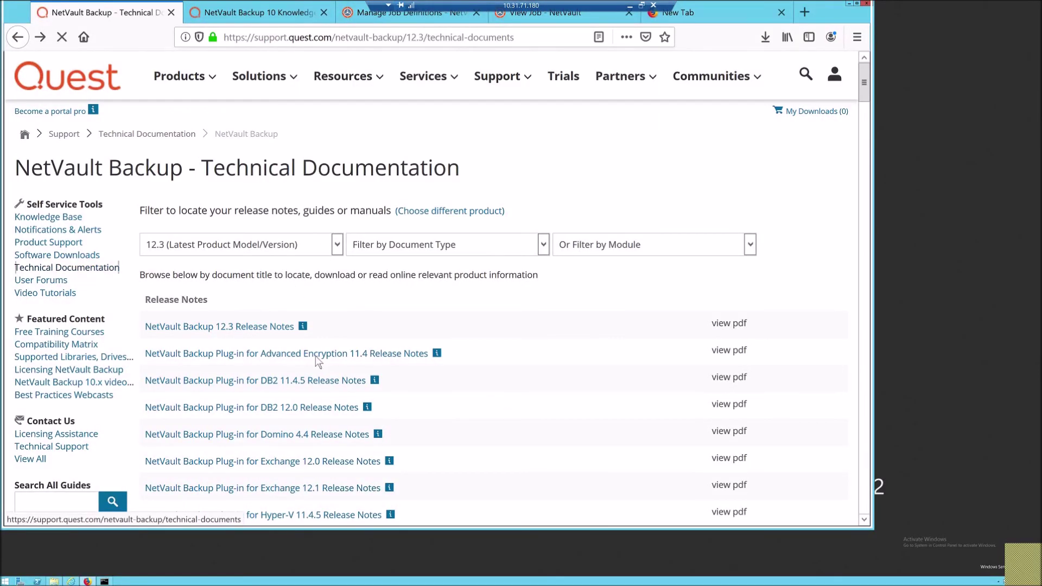
pyautogui.click(66, 334)
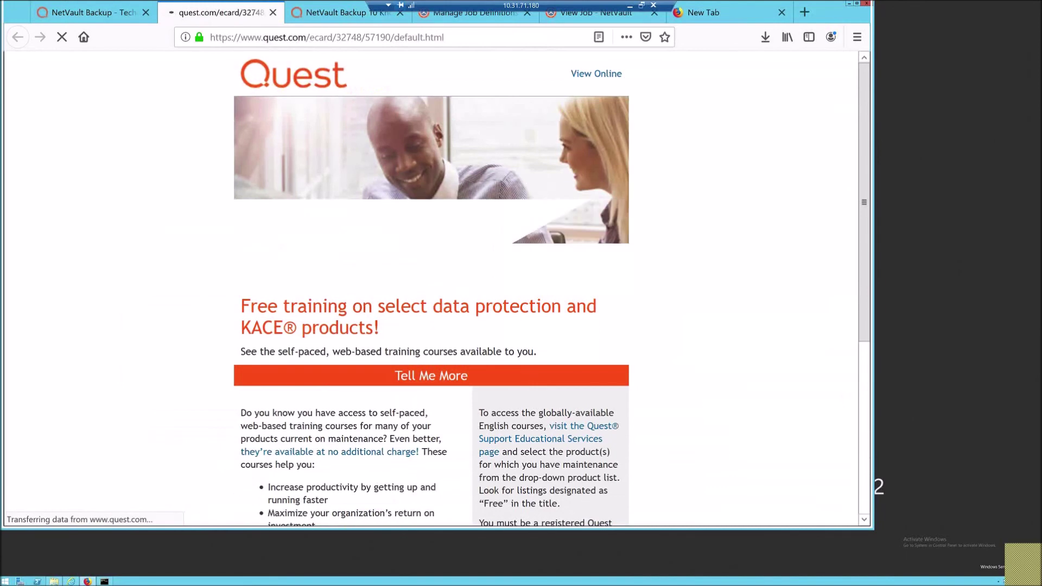
# Show the Educational Services course results listing 102 courses, such as Archive Manager Tech Fundamentals.
pyautogui.scroll(-4, 328, 378)
pyautogui.scroll(-3, 328, 378)
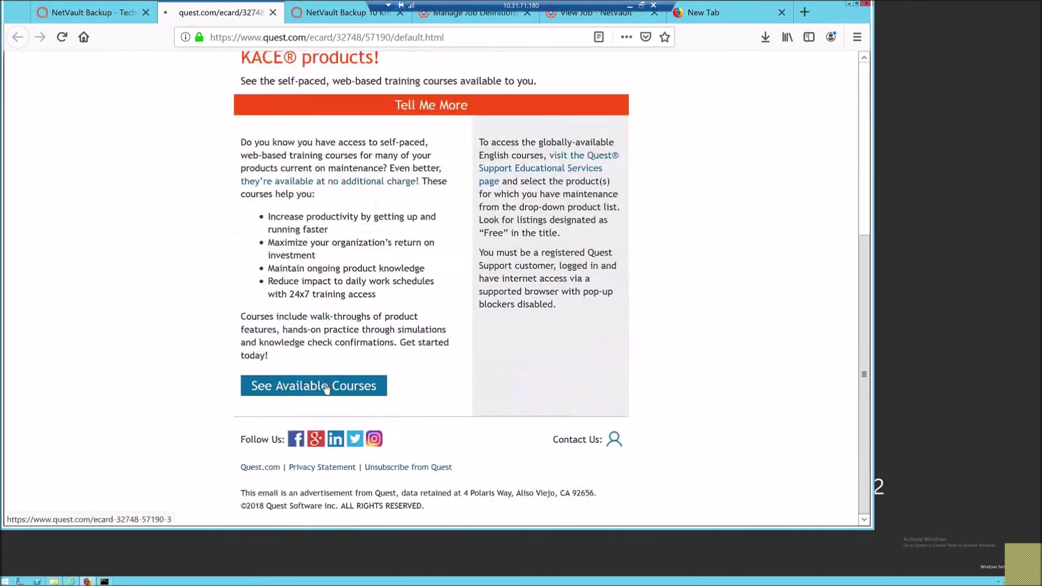
pyautogui.click(311, 382)
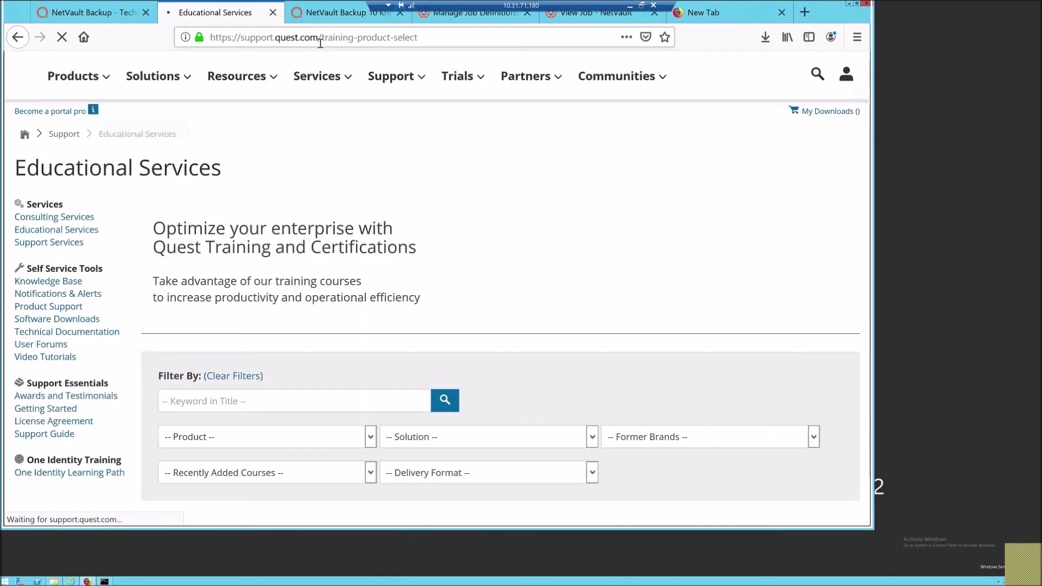
pyautogui.scroll(-4, 365, 291)
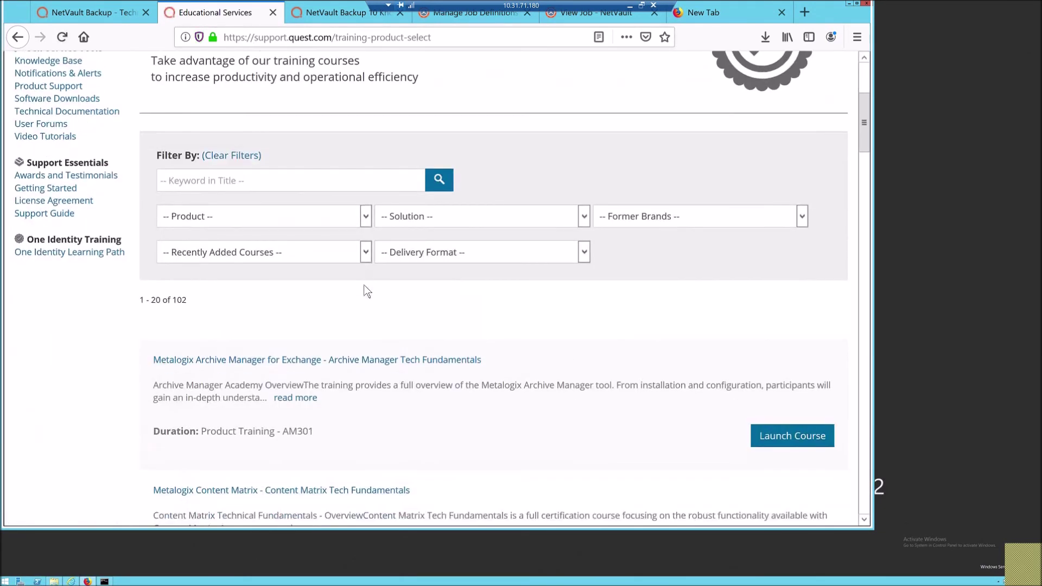